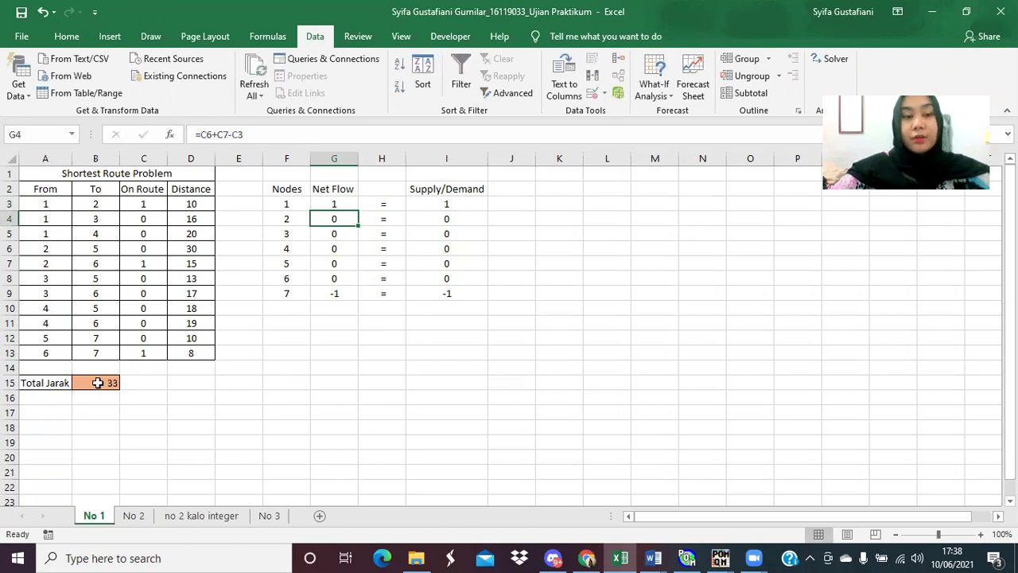
Inspect the Total Jarak formula in B15 and review the Solver parameters of the shortest route problem, leaving them unsolved
left_click(97, 382)
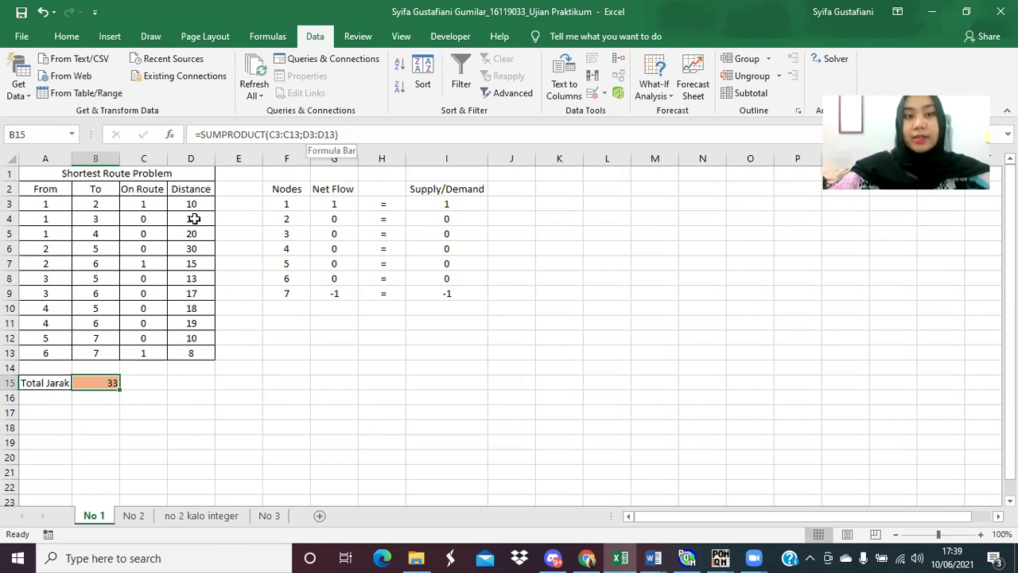
left_click(560, 367)
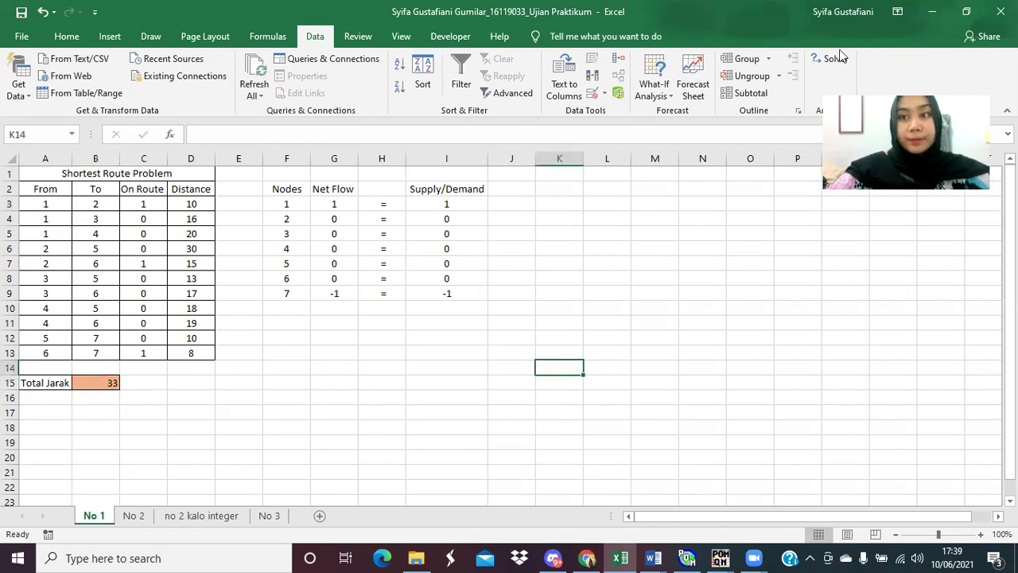
left_click(829, 61)
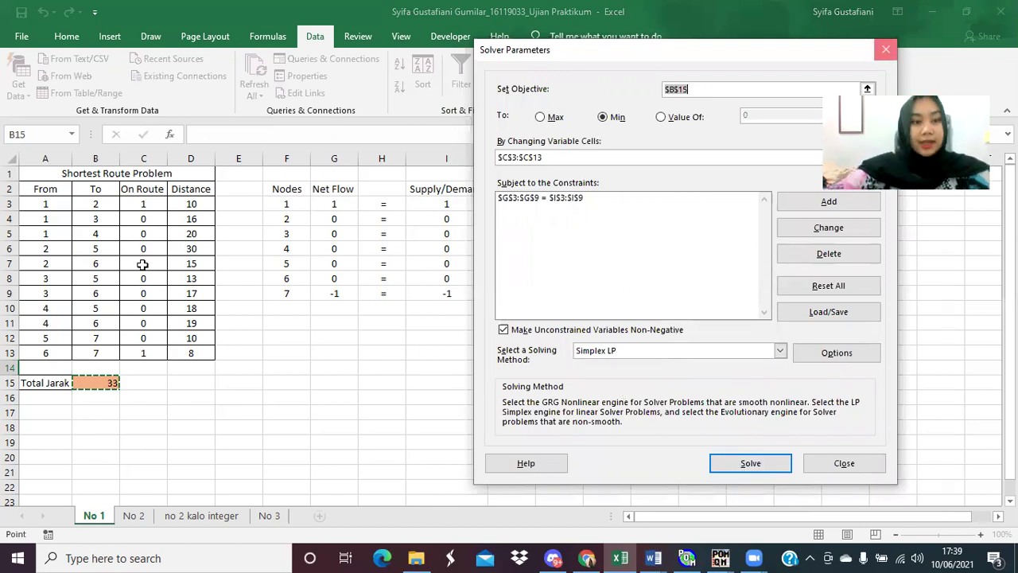
key("Escape")
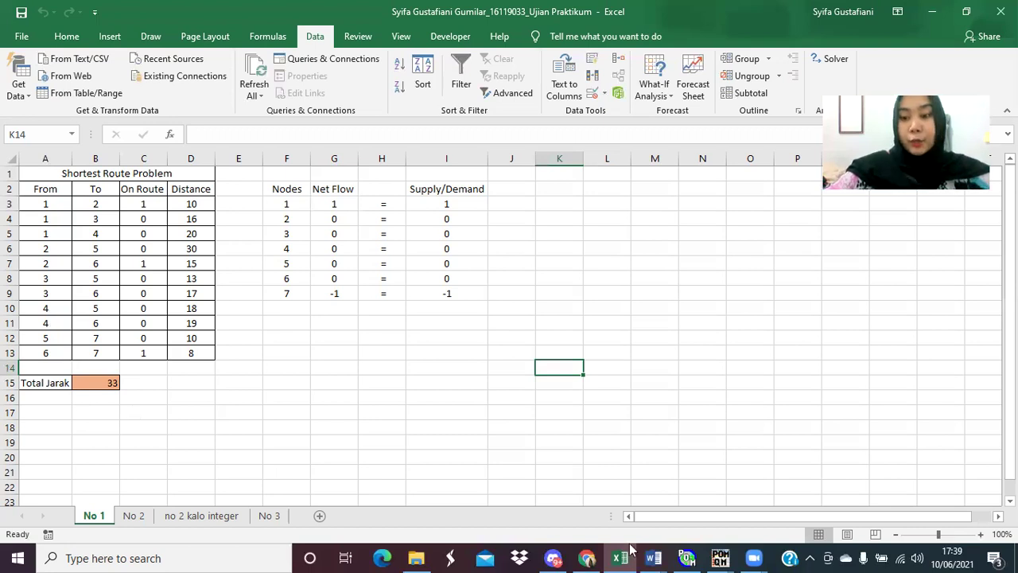
Switch to QM for Windows and review the No 1 shortest route solution and branch data, solving the problem again
left_click(724, 555)
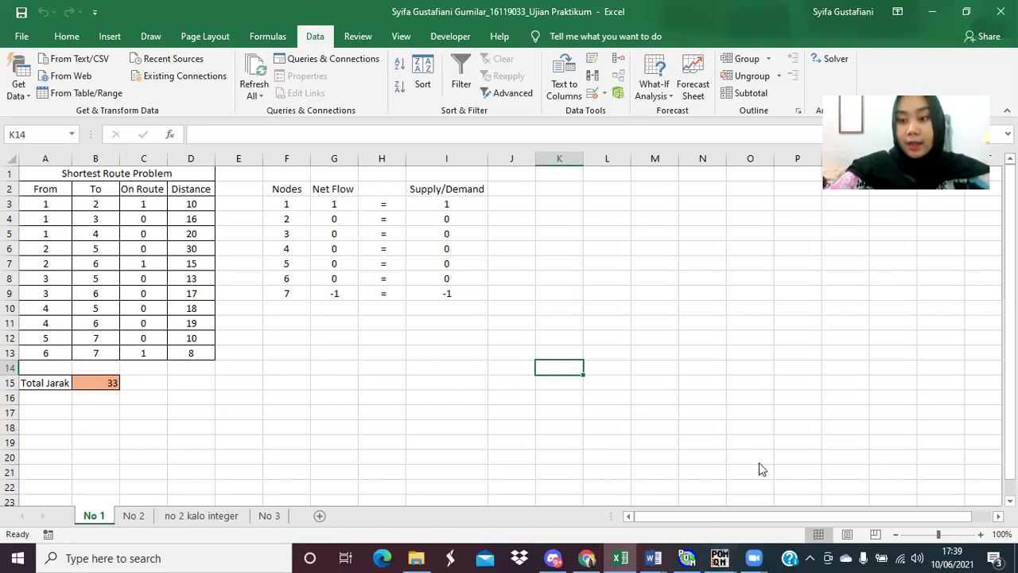
left_click(702, 481)
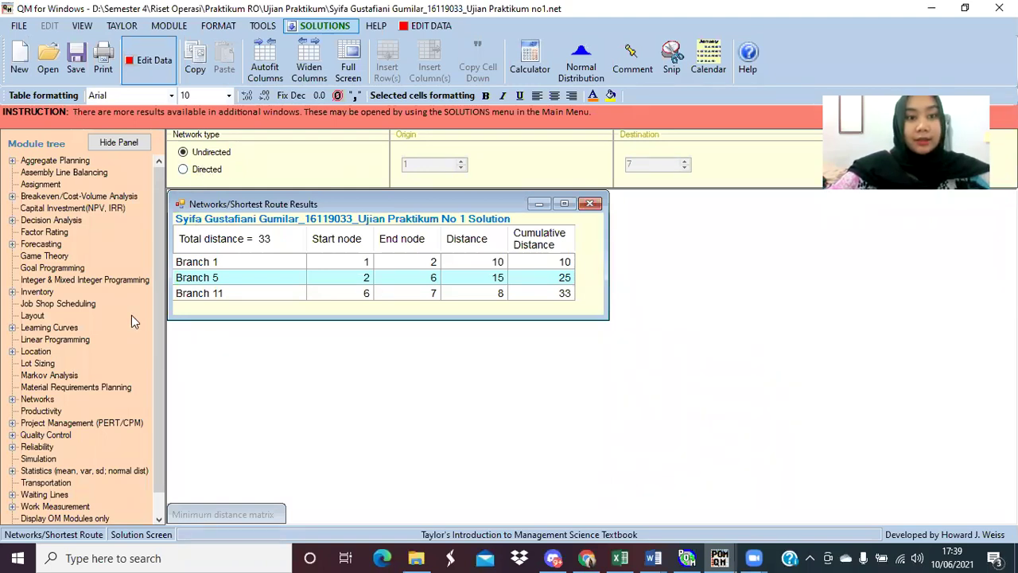
scroll(131, 315, "down", 1)
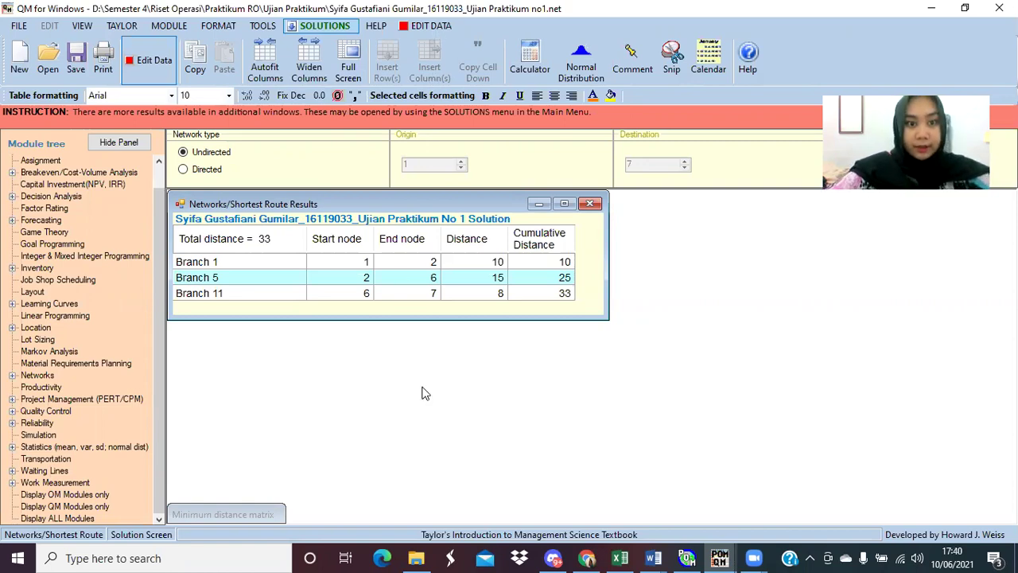
left_click(150, 60)
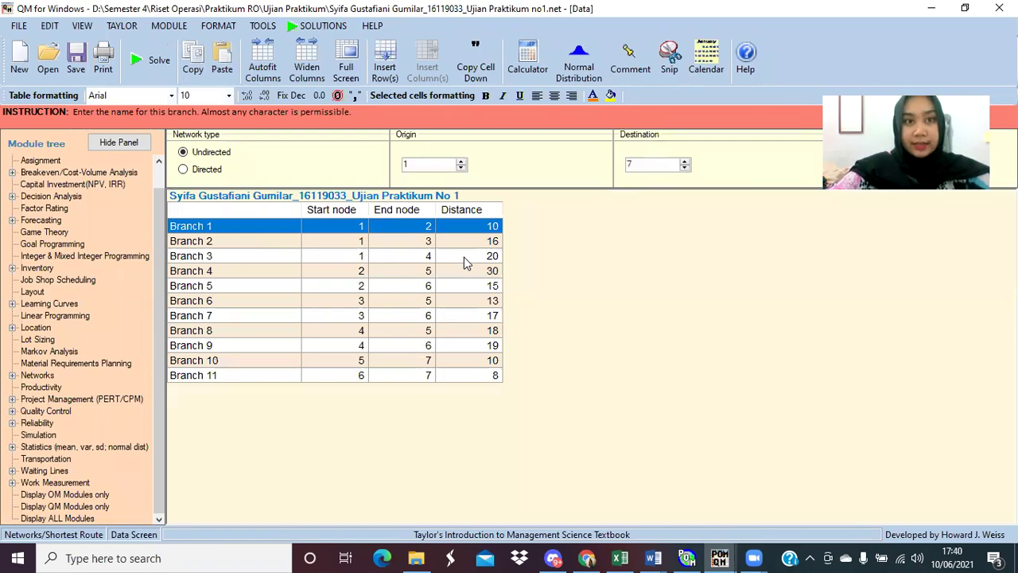
left_click(307, 26)
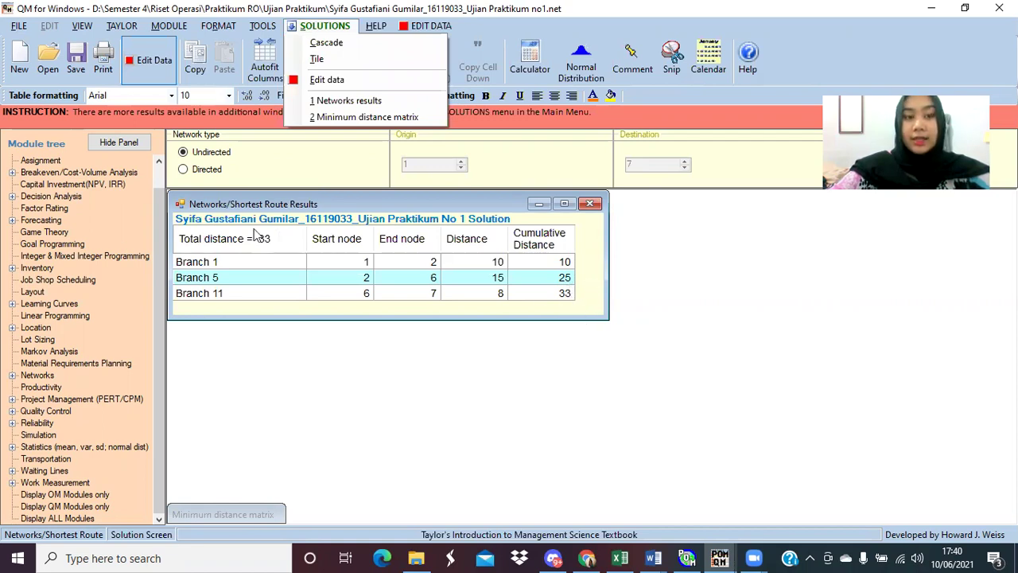
Open the "no 2 kalo integer" sheet in Excel and read question 2 of the exam PDF in Chrome, including its workstation table
left_click(619, 557)
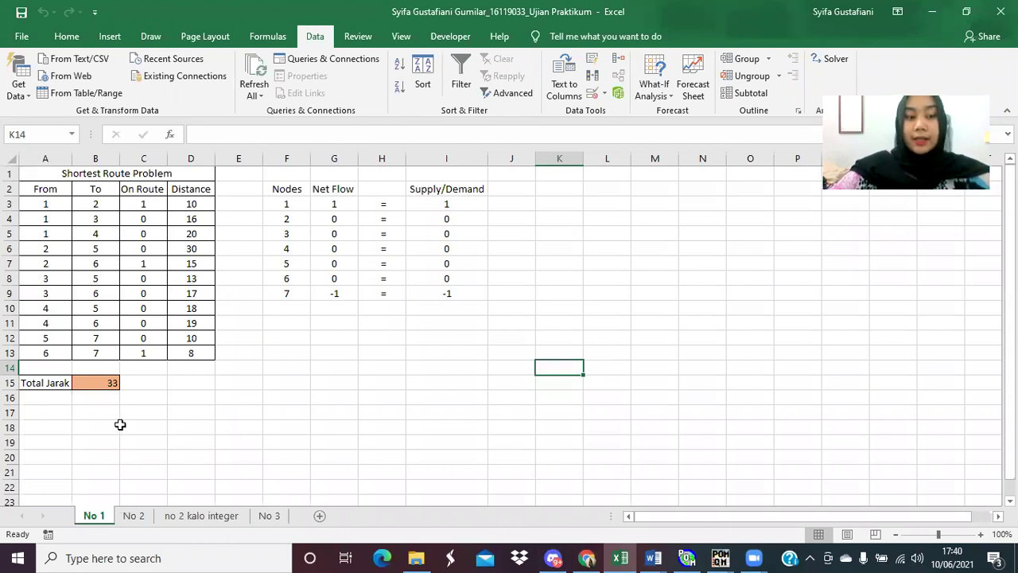
left_click(188, 519)
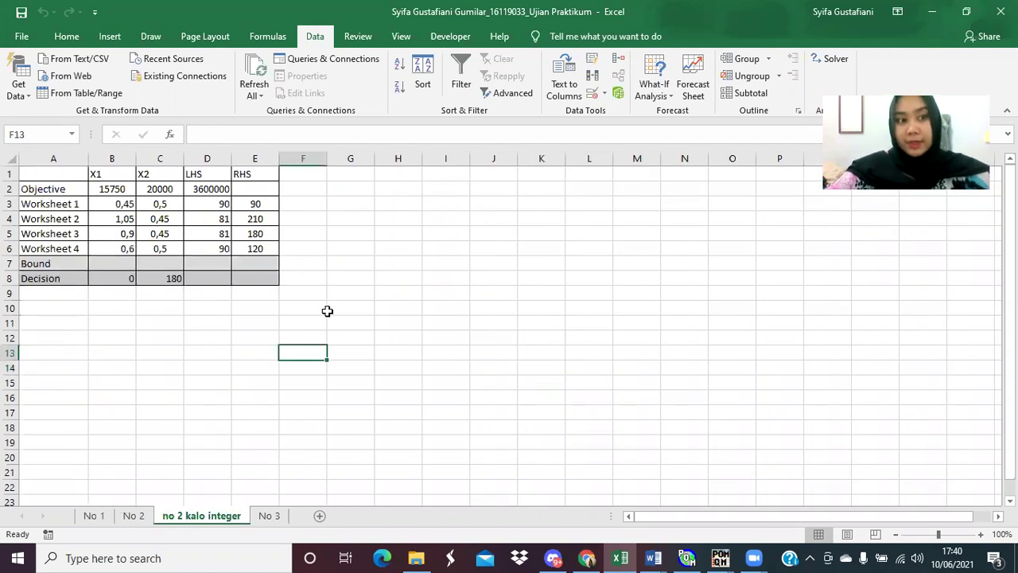
left_click(587, 557)
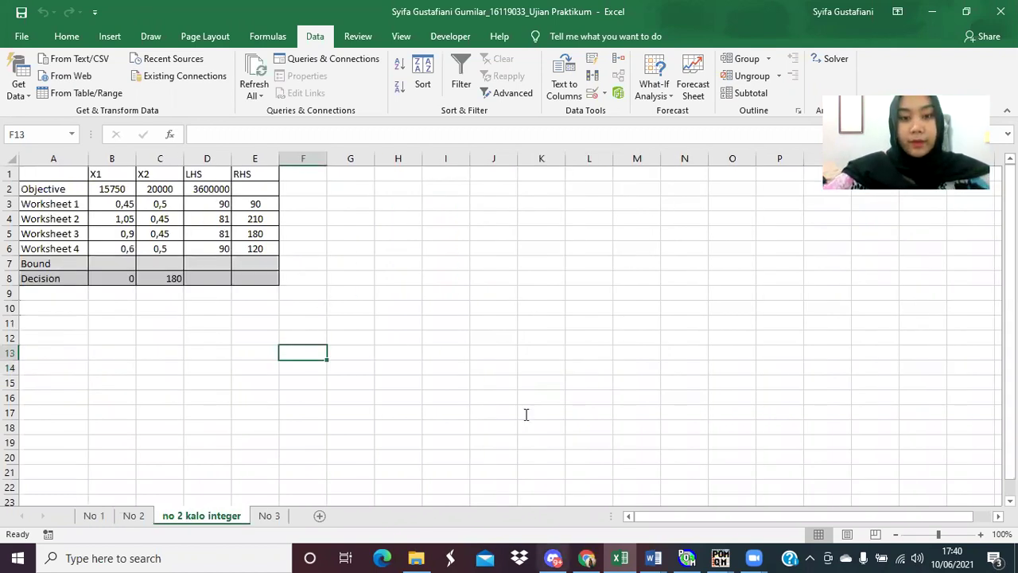
scroll(526, 415, "down", 5)
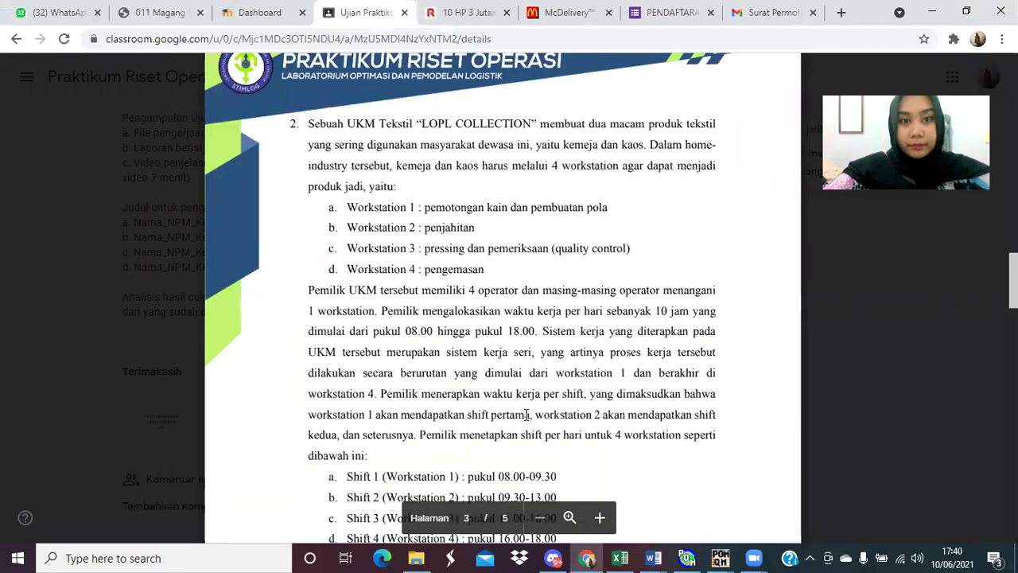
scroll(526, 415, "down", 1)
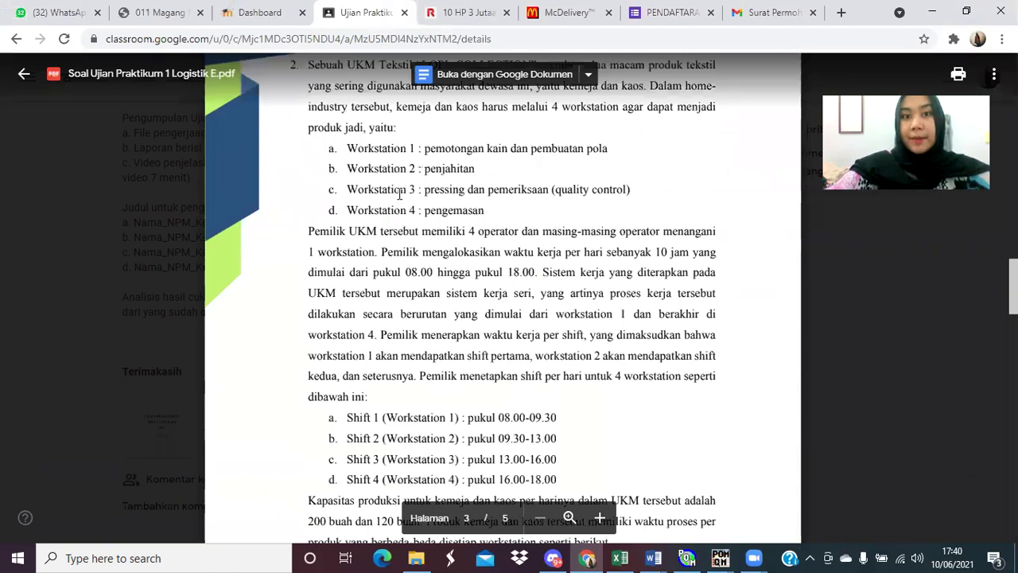
scroll(400, 195, "up", 1)
scroll(400, 194, "down", 1)
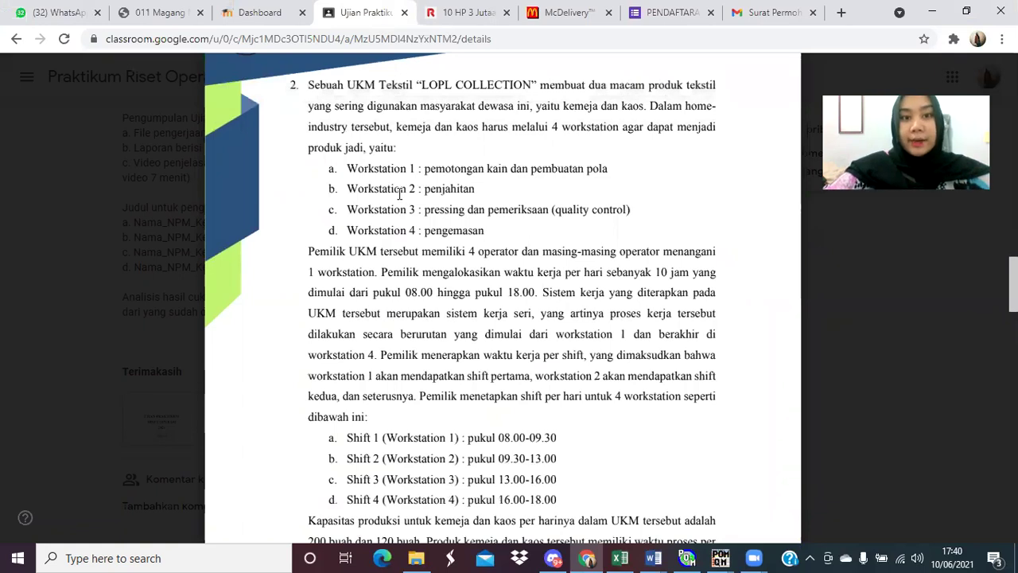
scroll(400, 194, "down", 2)
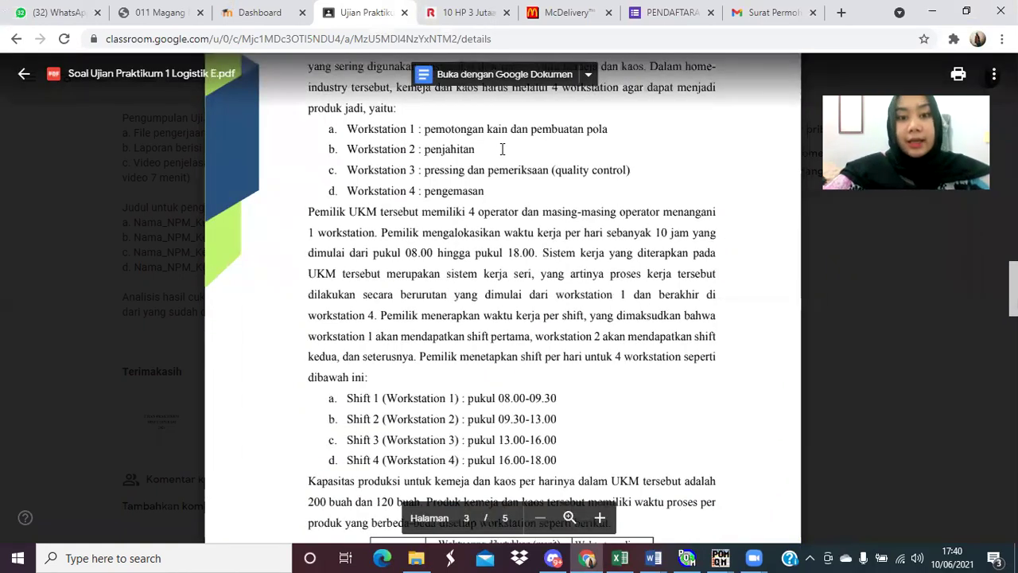
scroll(486, 191, "down", 1)
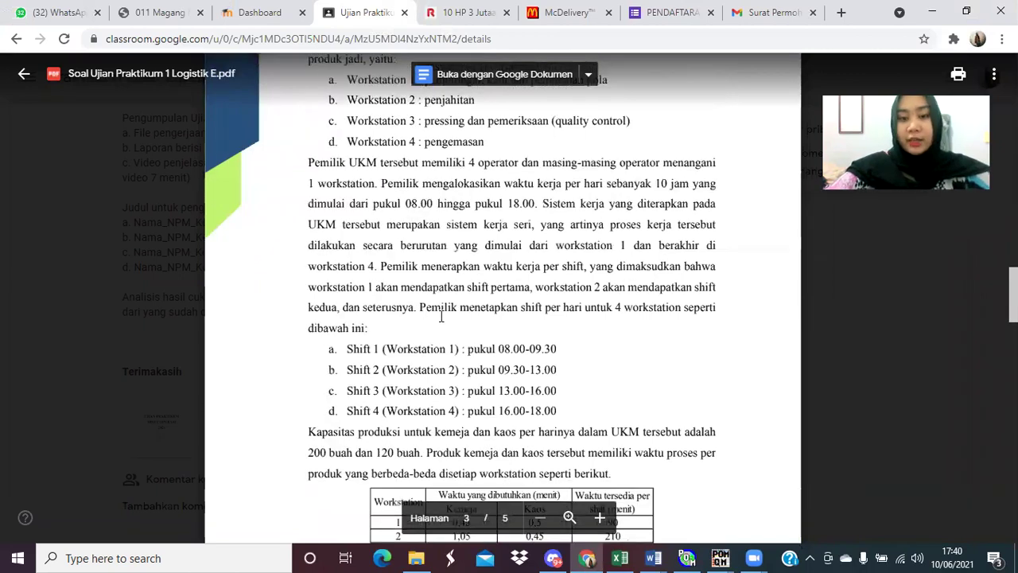
scroll(441, 316, "down", 2)
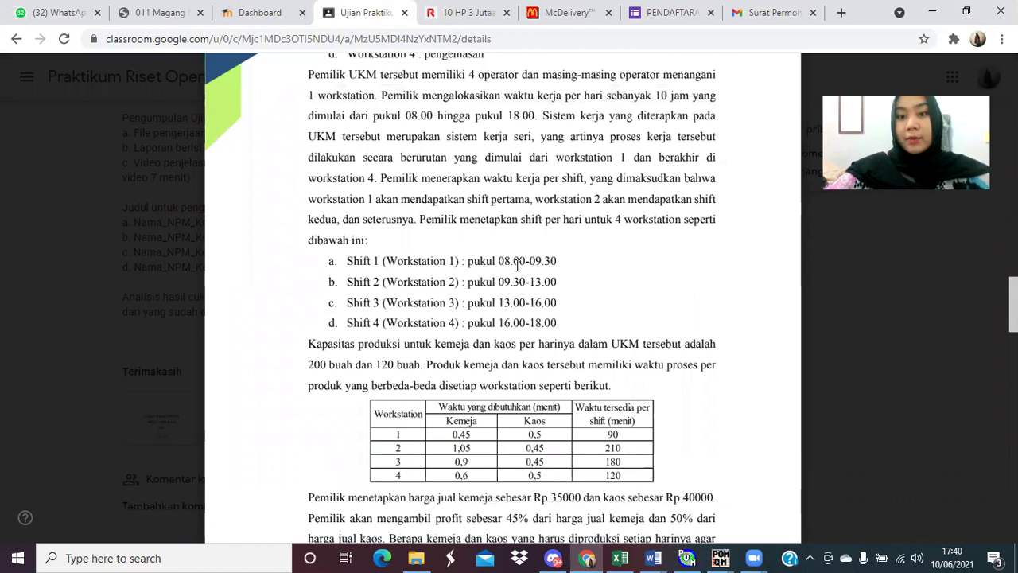
scroll(517, 266, "down", 1)
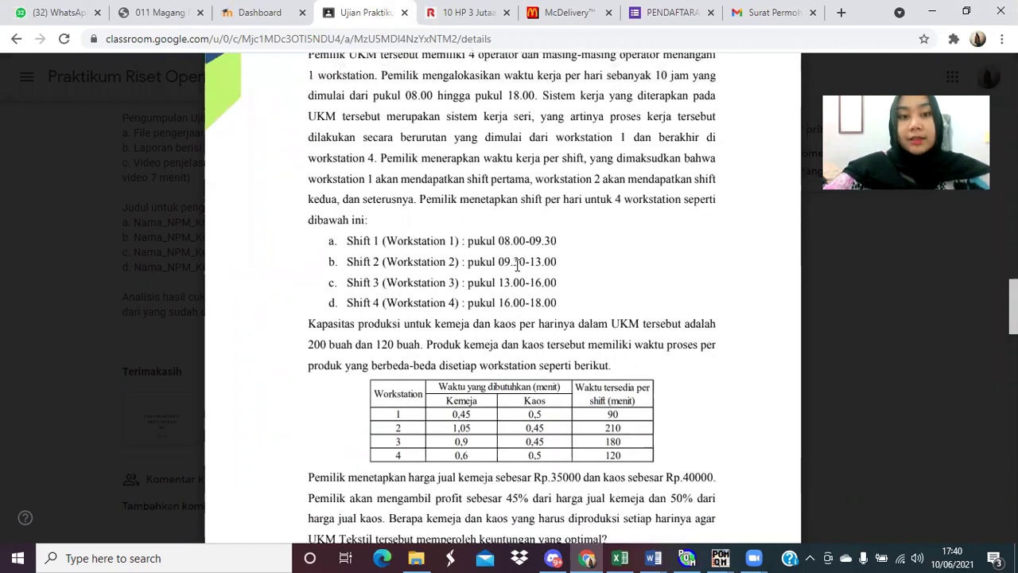
scroll(517, 265, "down", 1)
scroll(517, 266, "up", 1)
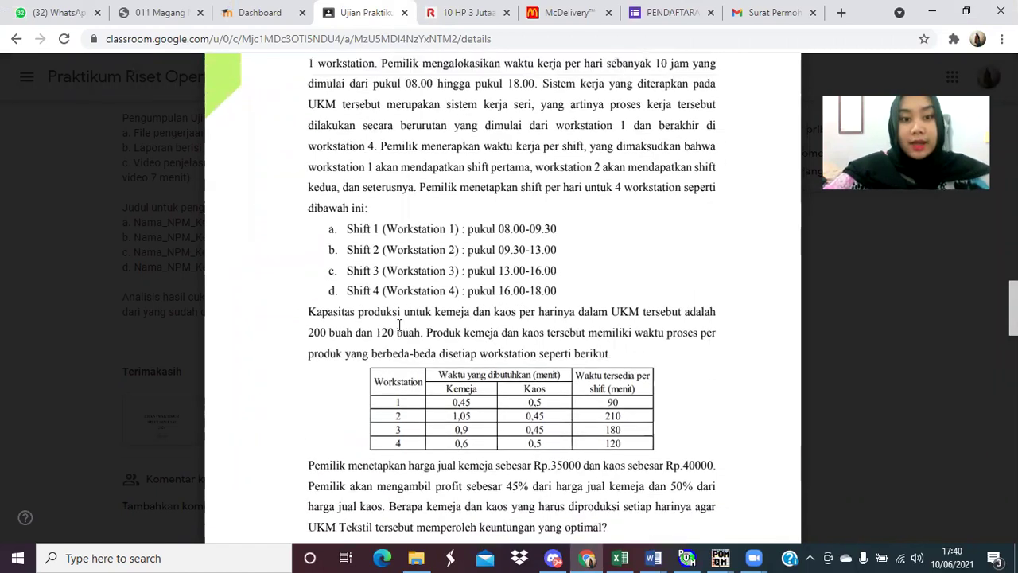
scroll(399, 325, "down", 1)
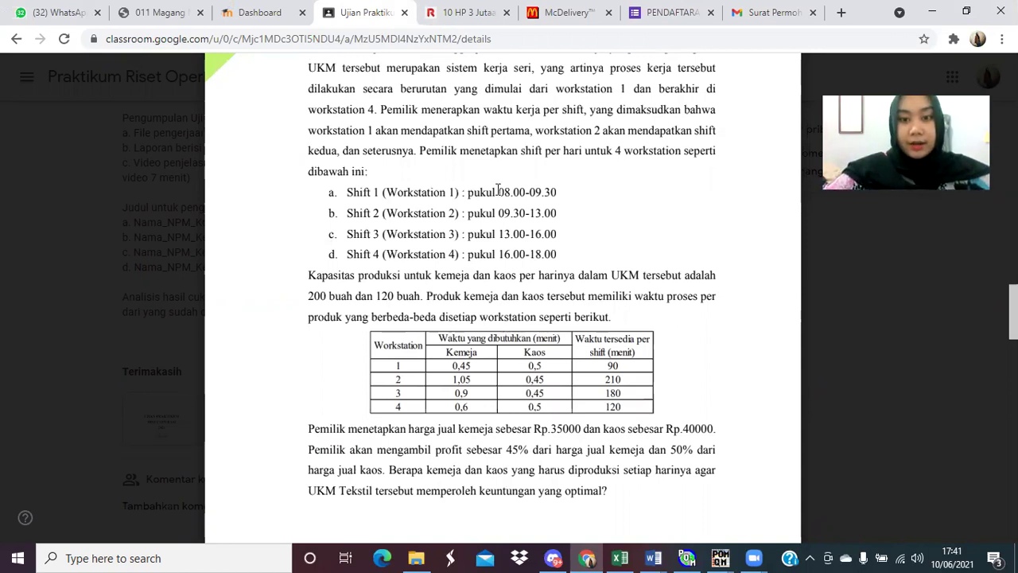
scroll(498, 189, "down", 3)
scroll(500, 208, "down", 3)
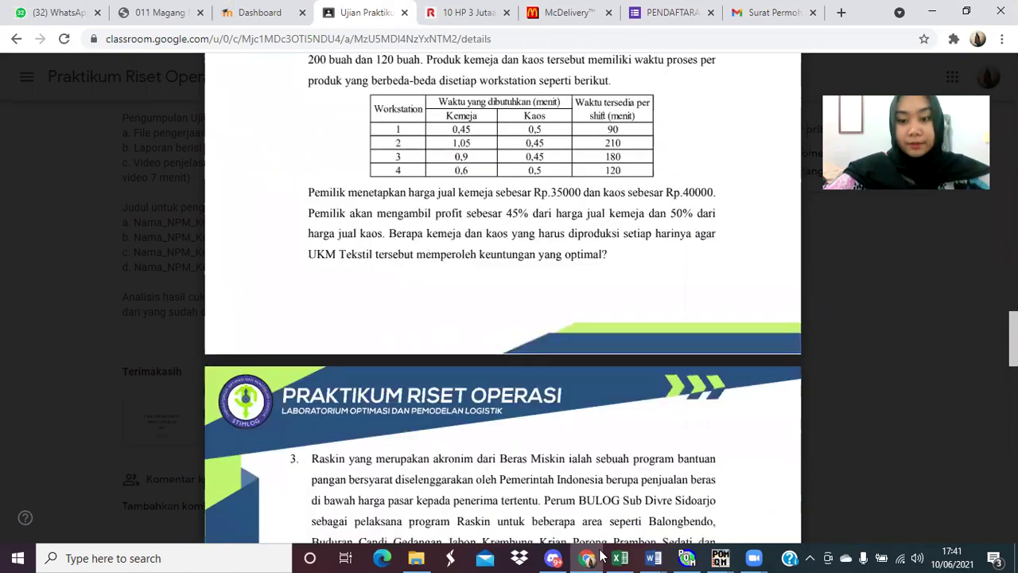
scroll(609, 525, "down", 2)
Compare the X1 objective coefficient in B2 in Excel with the selling prices and profit percentages in the Chrome exam PDF
left_click(620, 558)
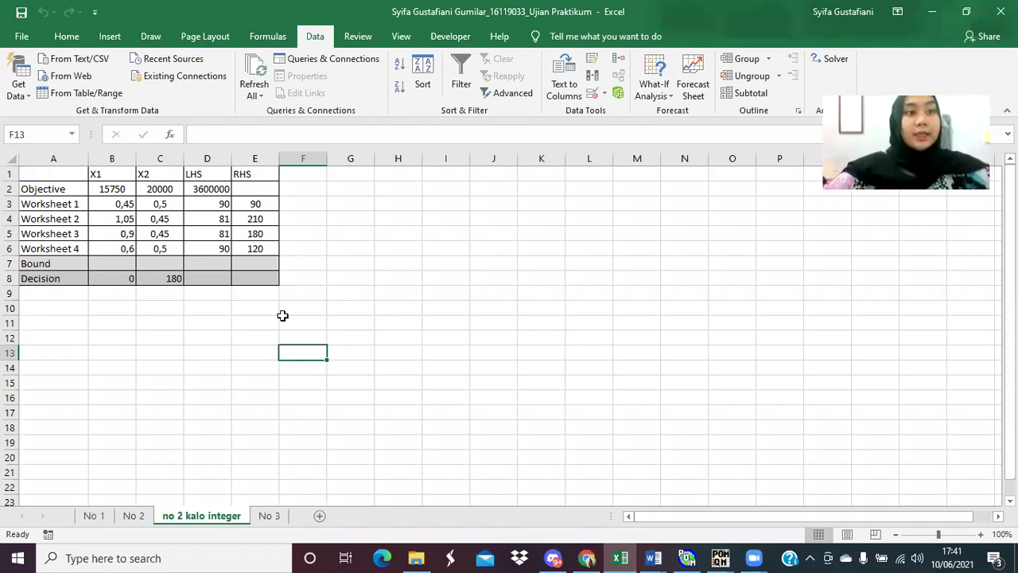
left_click(111, 193)
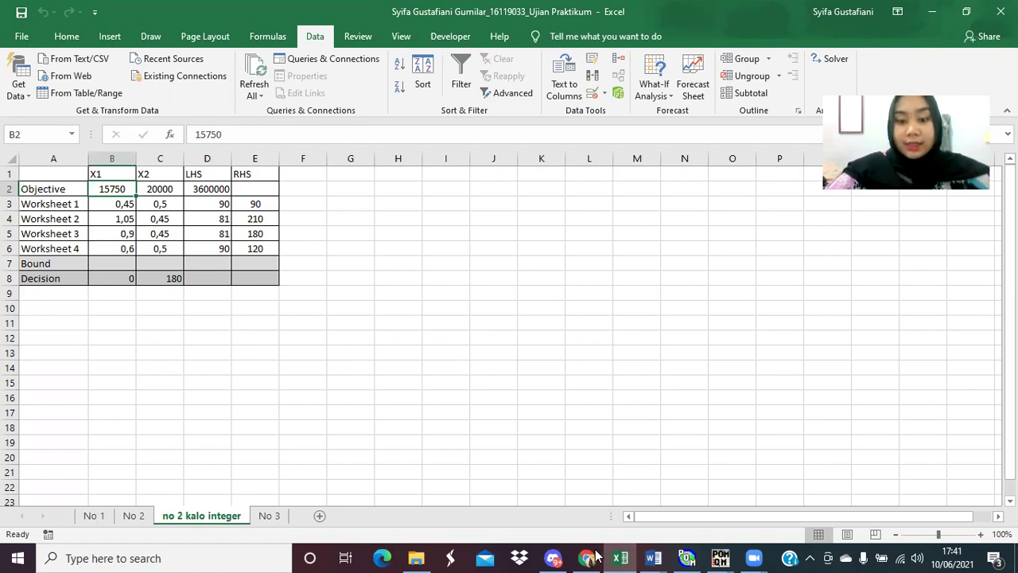
key("alt+Tab")
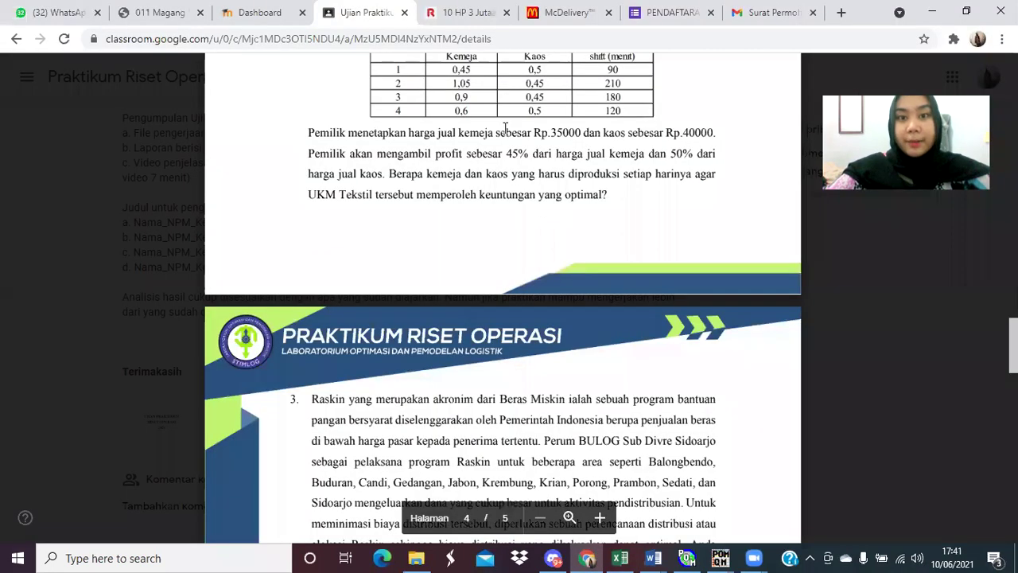
scroll(505, 128, "up", 1)
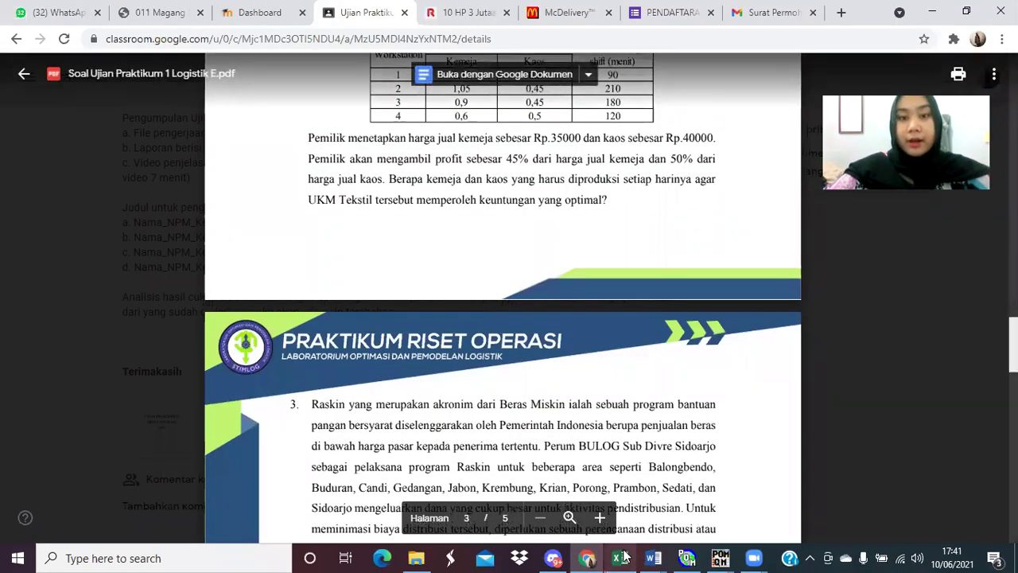
mouse_move(624, 557)
left_click(644, 497)
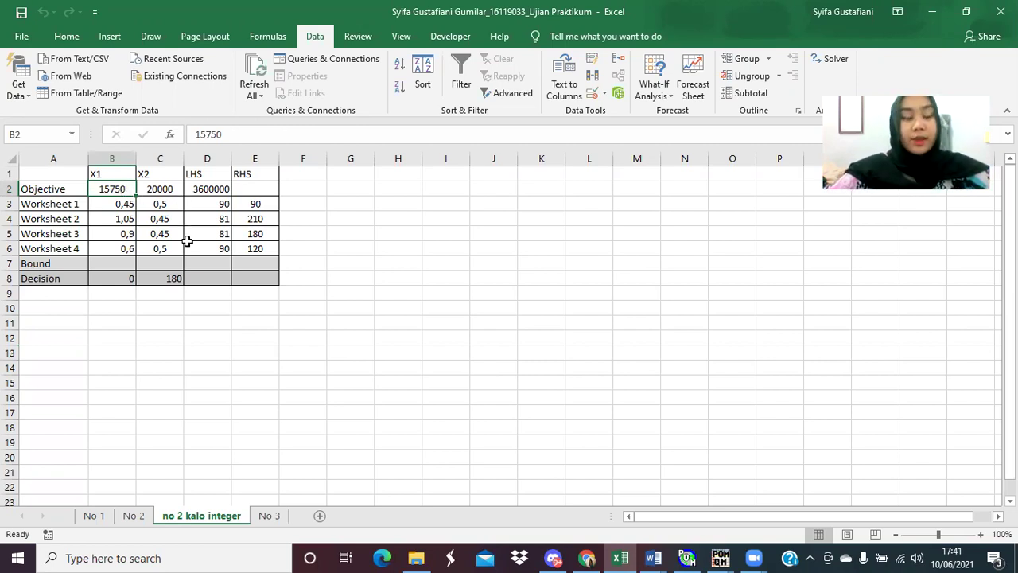
Inspect the objective's SUMPRODUCT formula in D2 and the X2 objective coefficient in C2
left_click(148, 279)
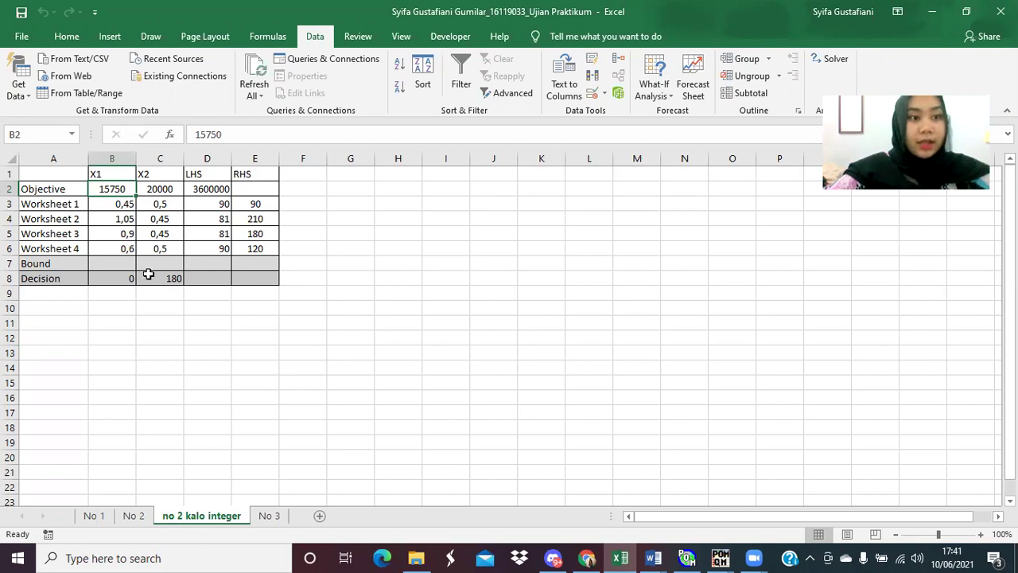
left_click(210, 193)
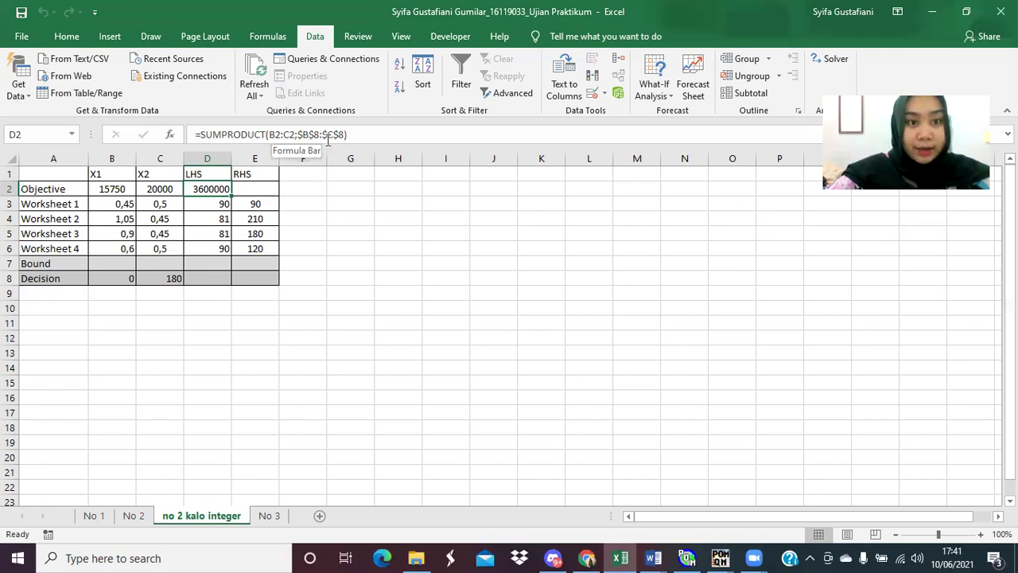
left_click(151, 189)
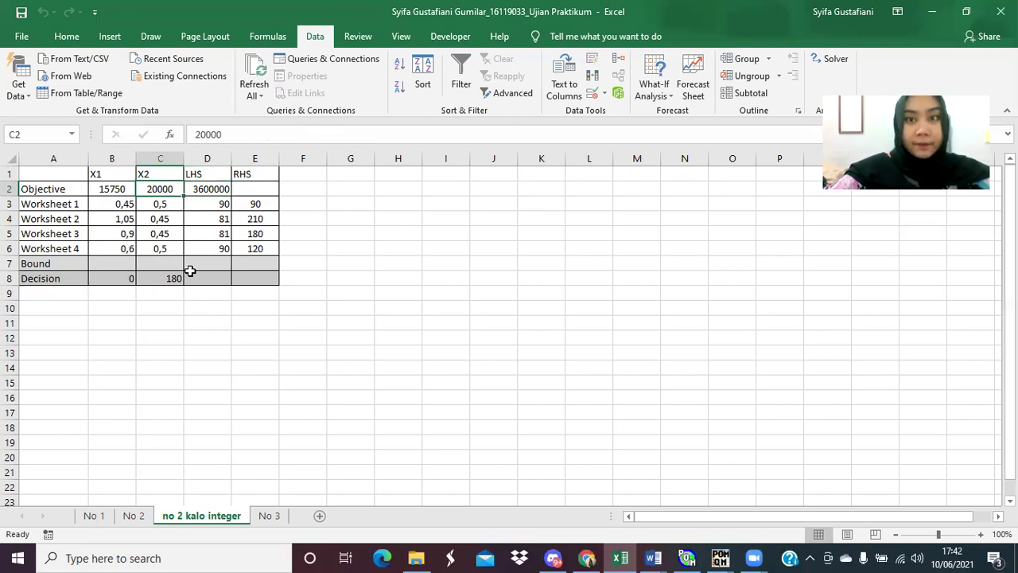
Review the Solver objective, changing cells and constraints for the integer product-mix model, and close them without solving
left_click(831, 61)
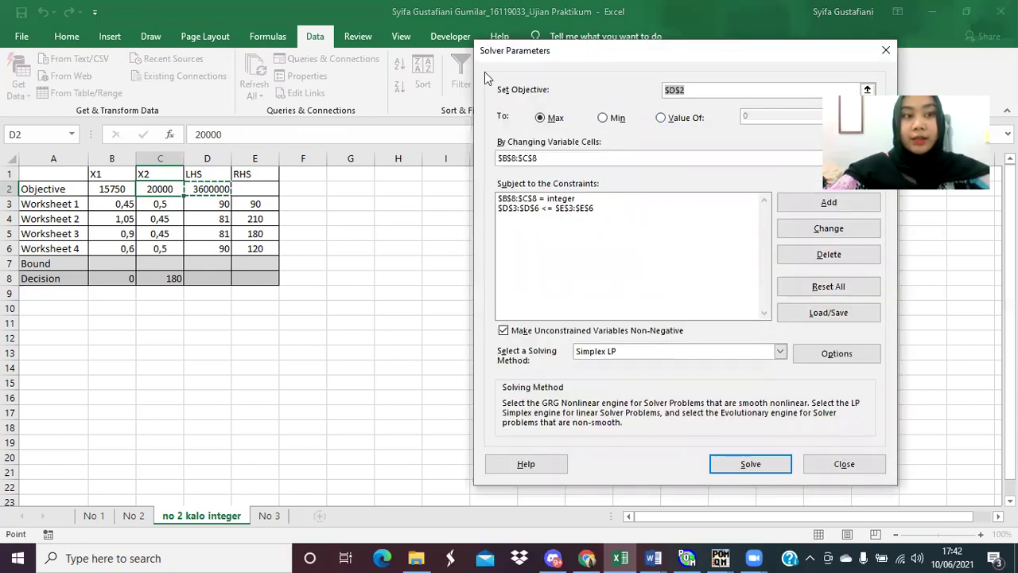
left_click_drag(557, 53, 456, 66)
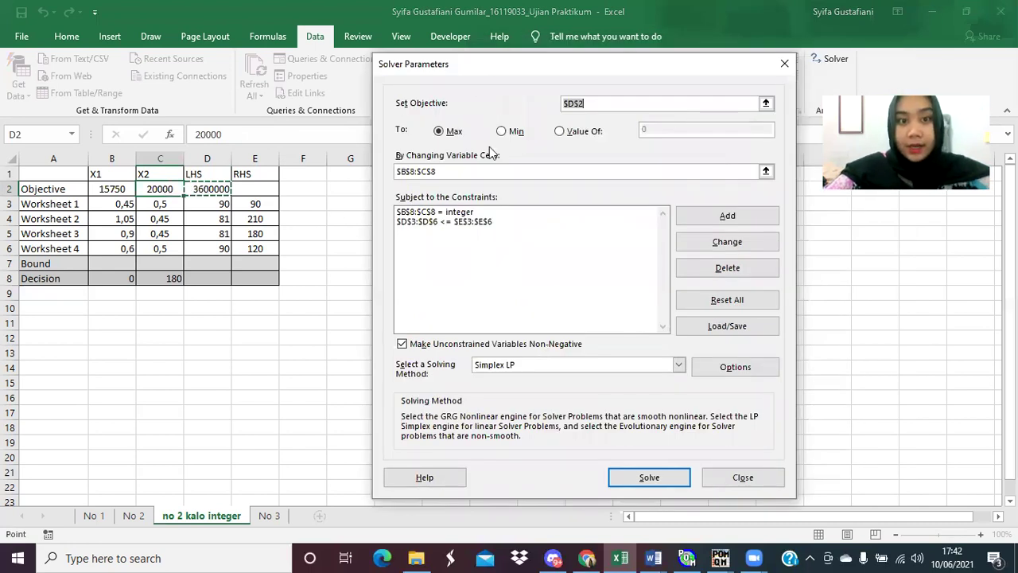
left_click(456, 171)
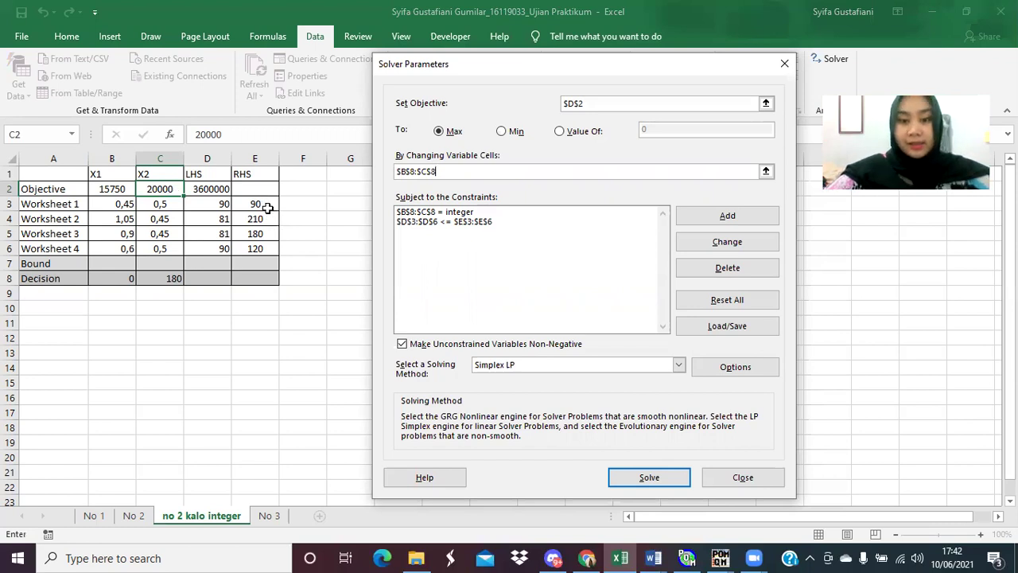
left_click(786, 63)
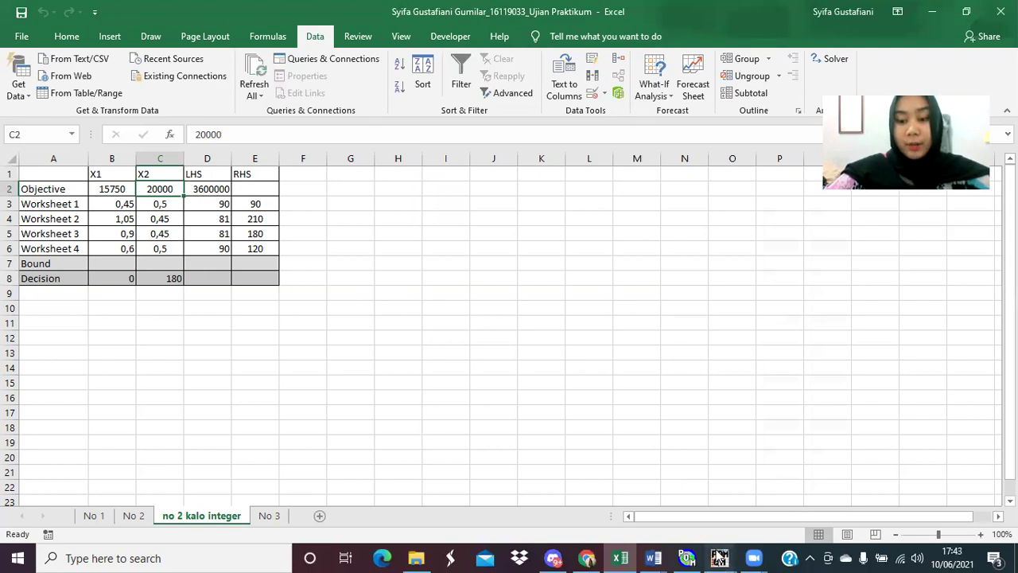
Switch to the question 2 integer model in QM for Windows, review its input data, and solve it again to show the results
mouse_move(718, 557)
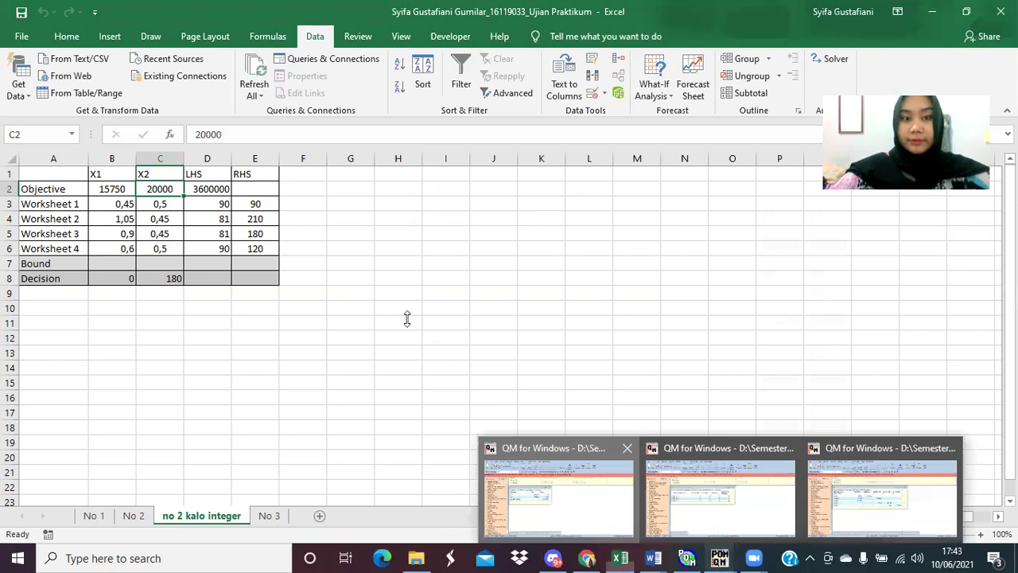
left_click(575, 528)
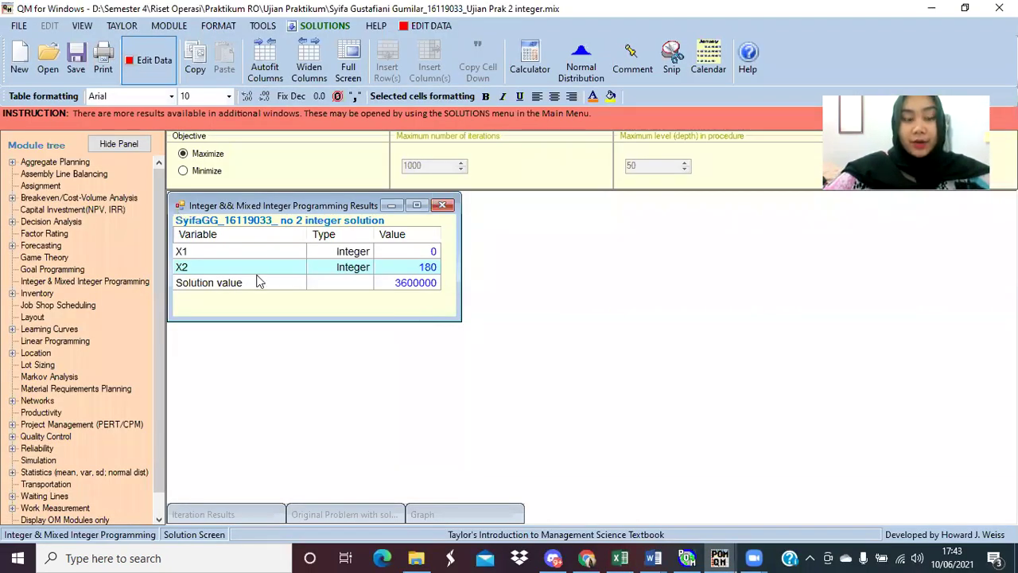
key("F9")
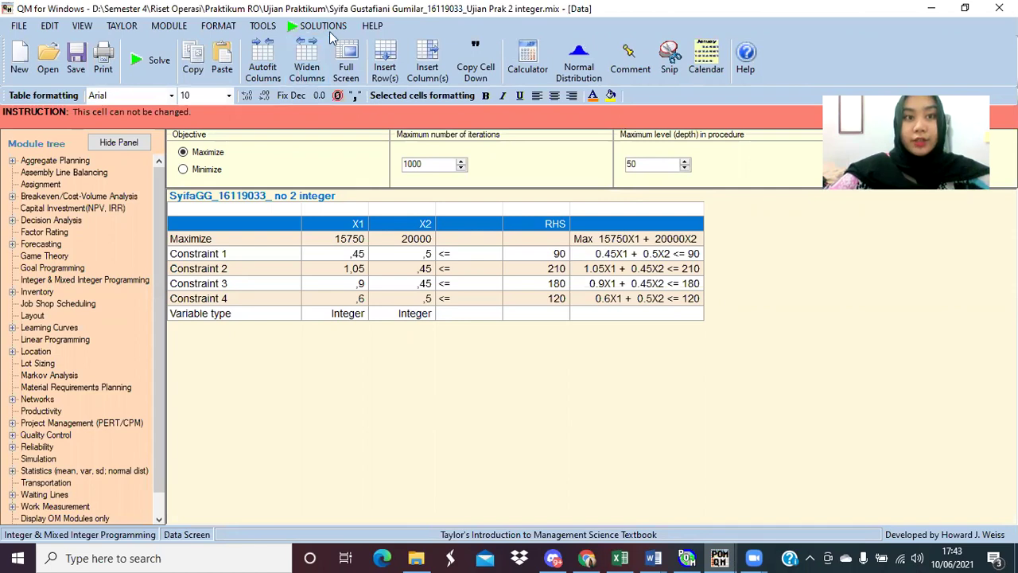
key("F9")
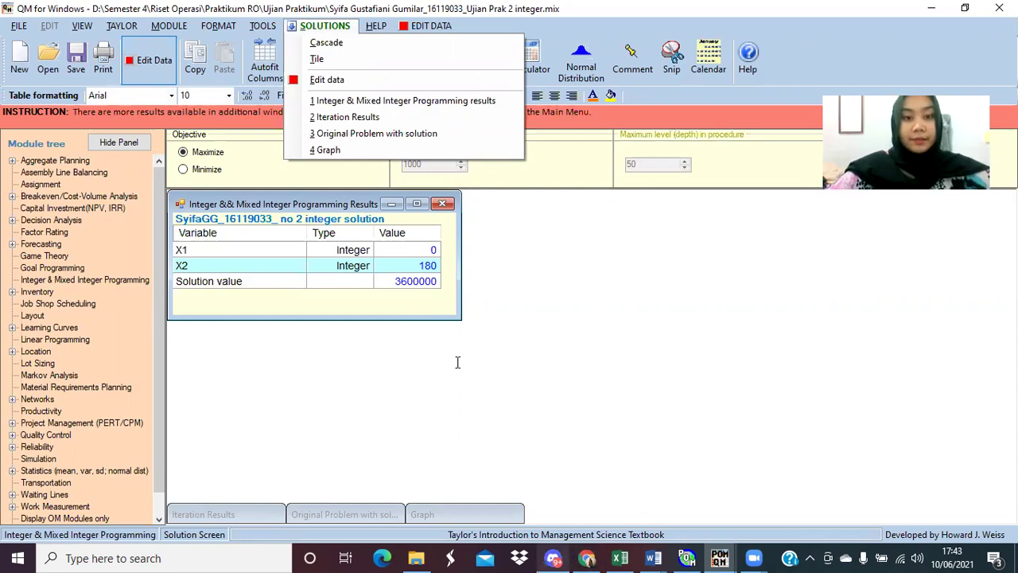
Switch to the exam PDF in Chrome and read question 3's warehouse capacity, rice requirement and district tables
key("alt+Tab")
scroll(457, 363, "down", 6)
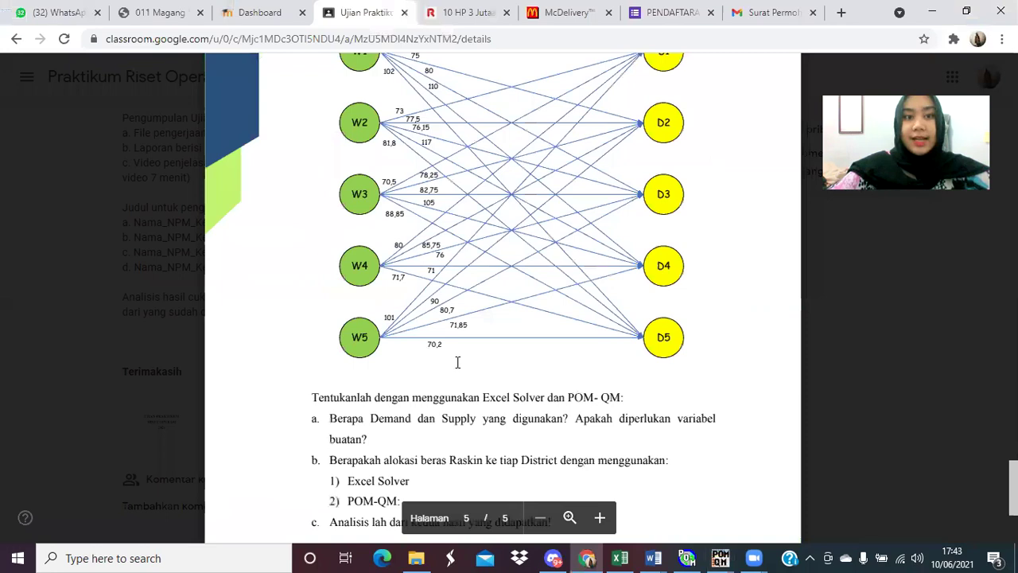
scroll(457, 363, "up", 6)
scroll(458, 363, "up", 1)
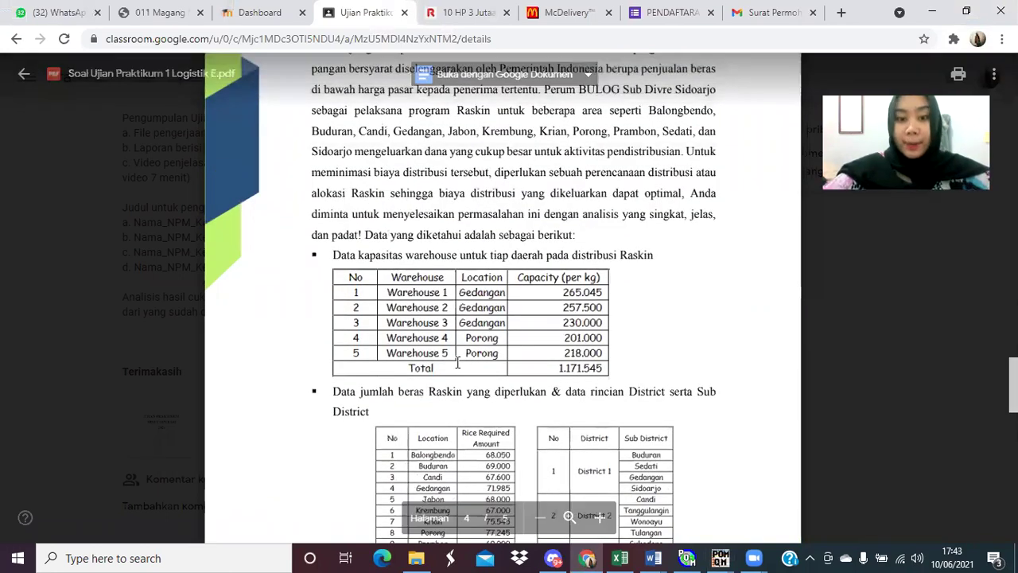
scroll(457, 363, "down", 2)
scroll(457, 363, "down", 1)
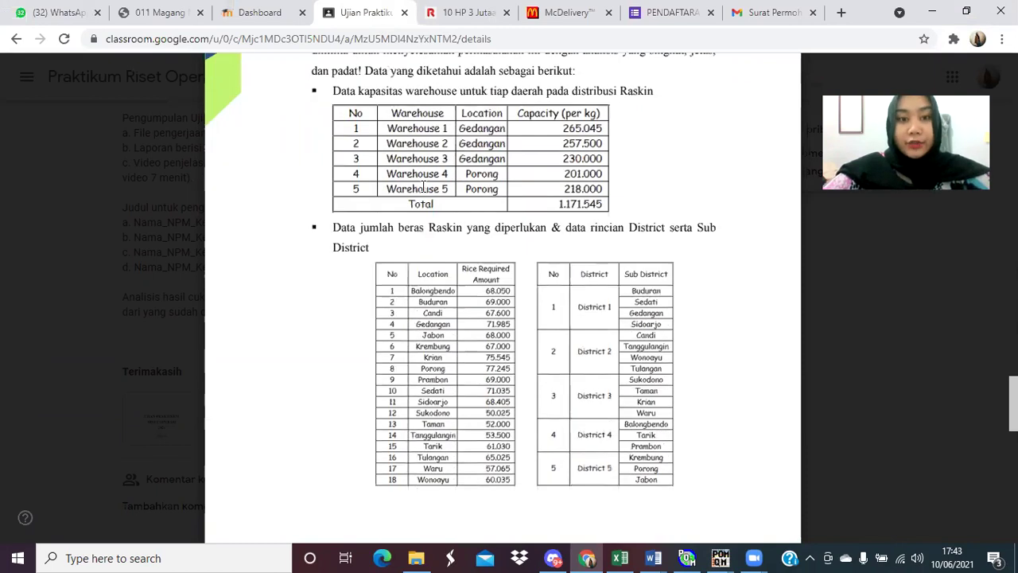
scroll(423, 187, "down", 2)
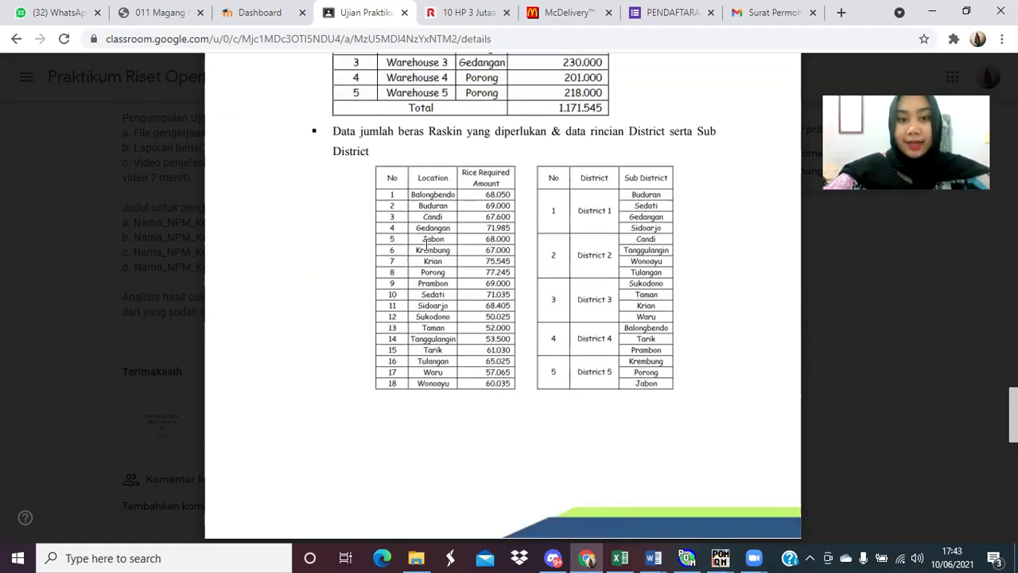
Examine the warehouse-to-district transportation cost diagram and the question 3 tasks below it
scroll(426, 243, "down", 5)
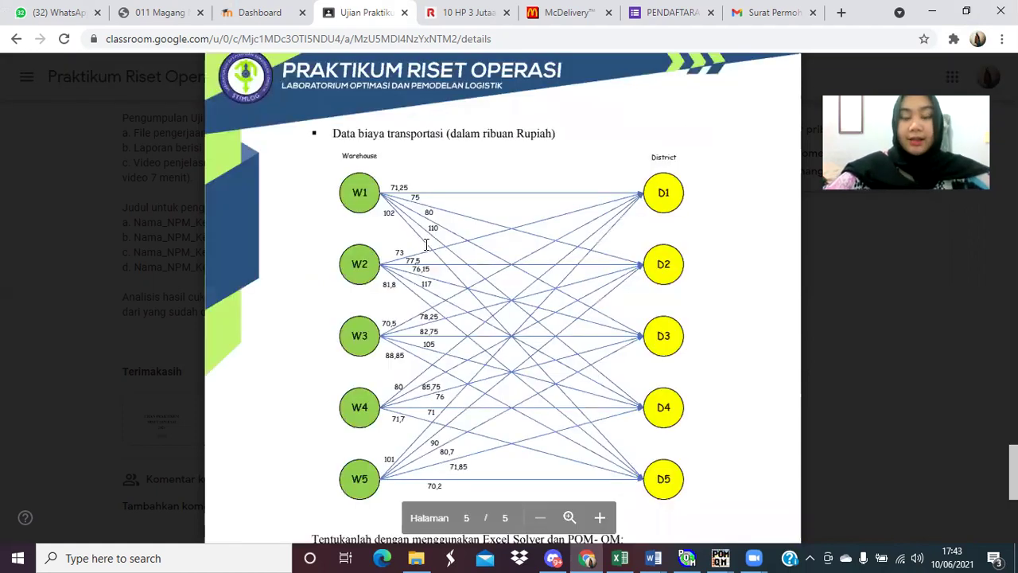
scroll(426, 244, "down", 1)
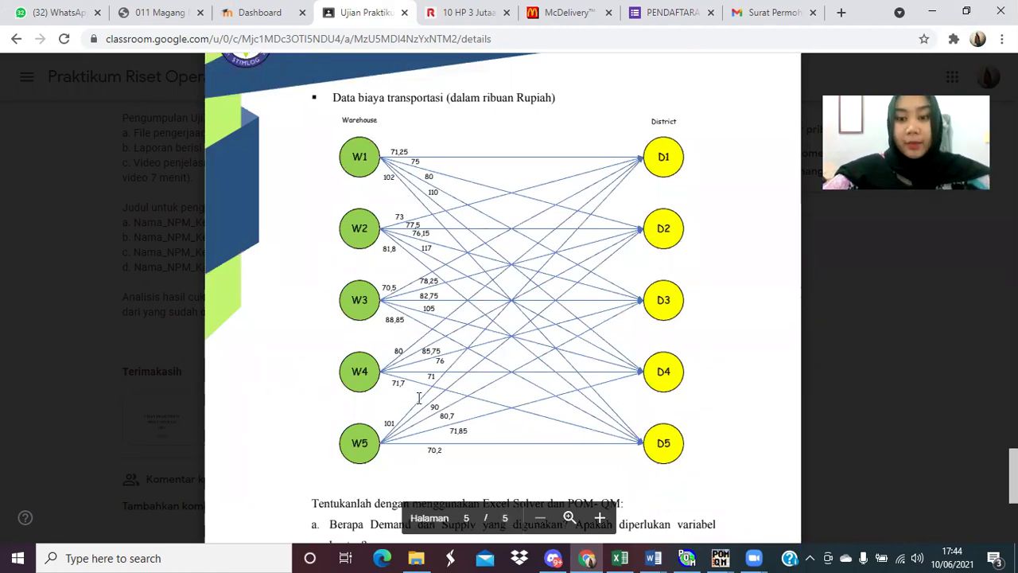
scroll(419, 398, "down", 2)
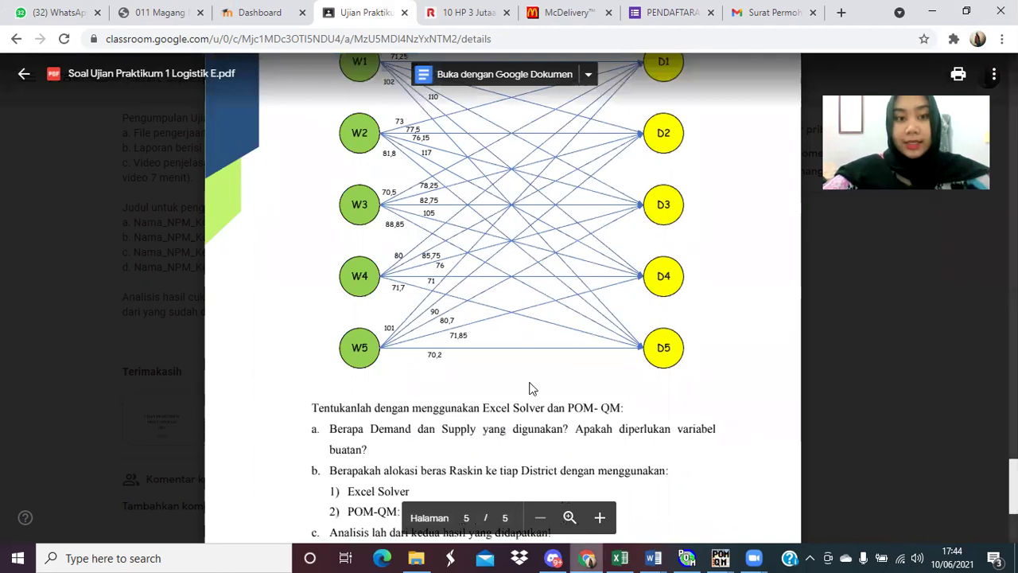
Open the "No 3" sheet in Excel and review the sub-district demand lists and totals for districts D1 to D5
key("alt+Tab")
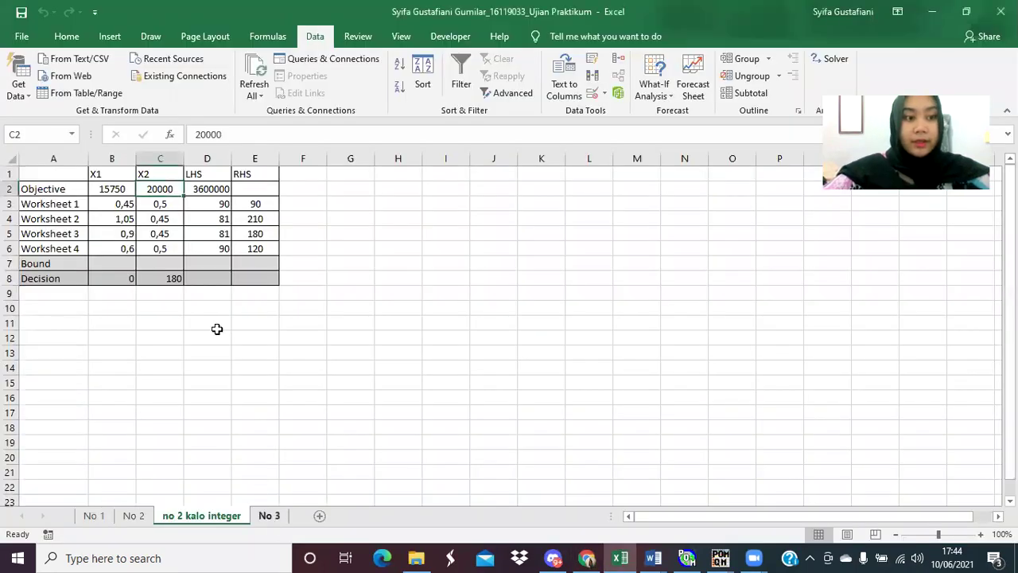
key("ctrl+Page_Down")
scroll(217, 328, "down", 1)
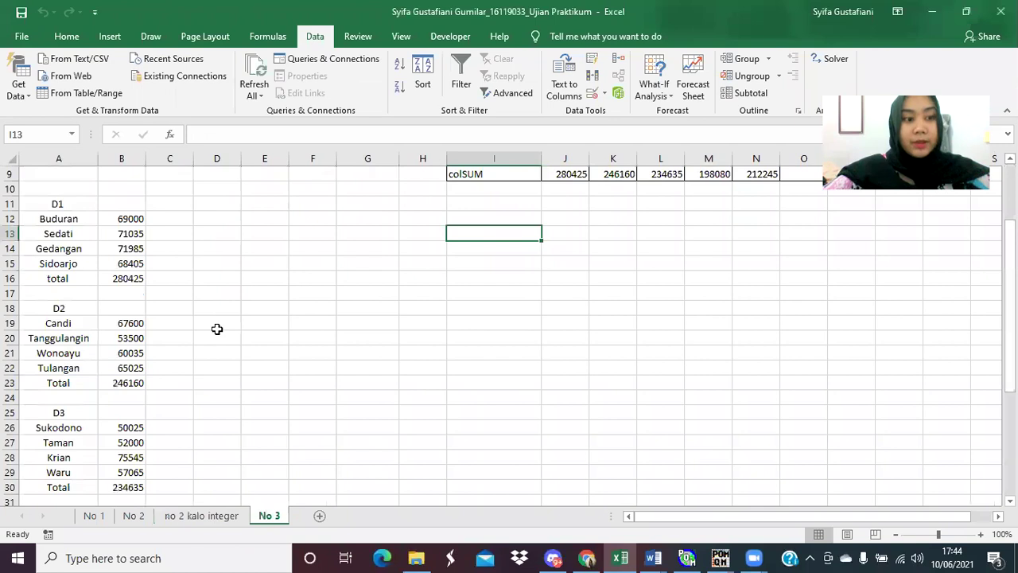
scroll(217, 329, "down", 5)
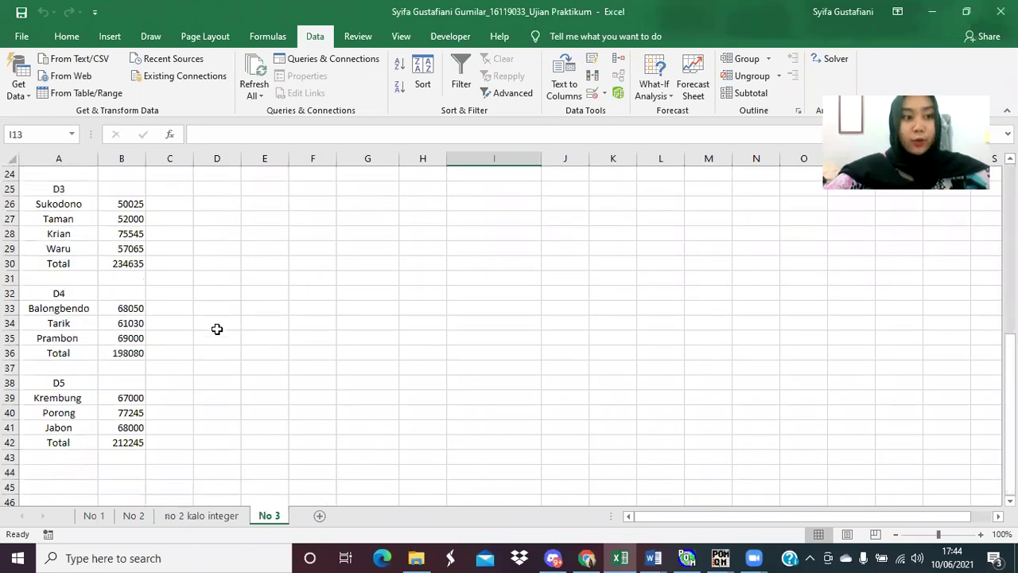
scroll(217, 328, "up", 2)
scroll(199, 323, "up", 3)
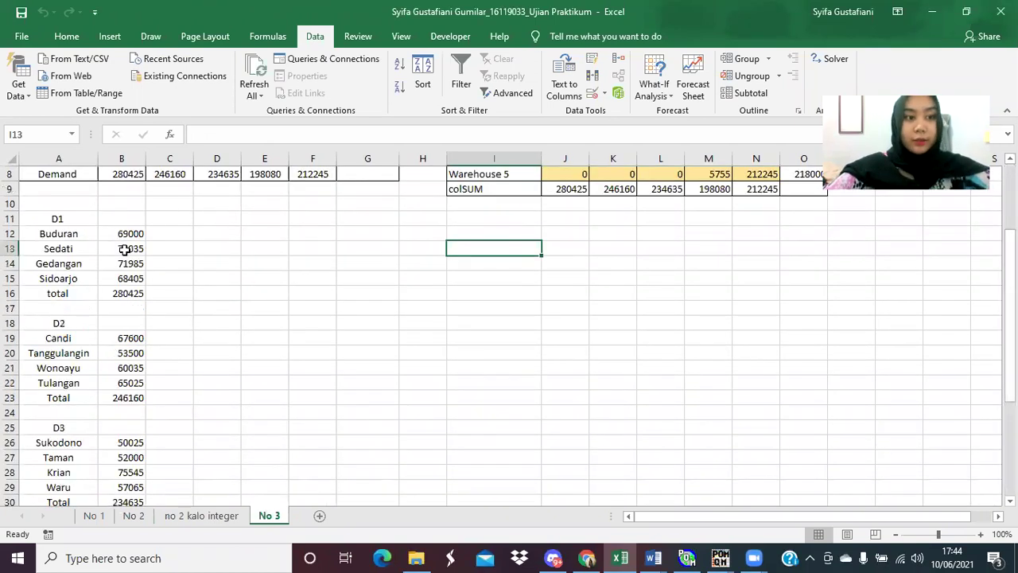
scroll(125, 249, "up", 1)
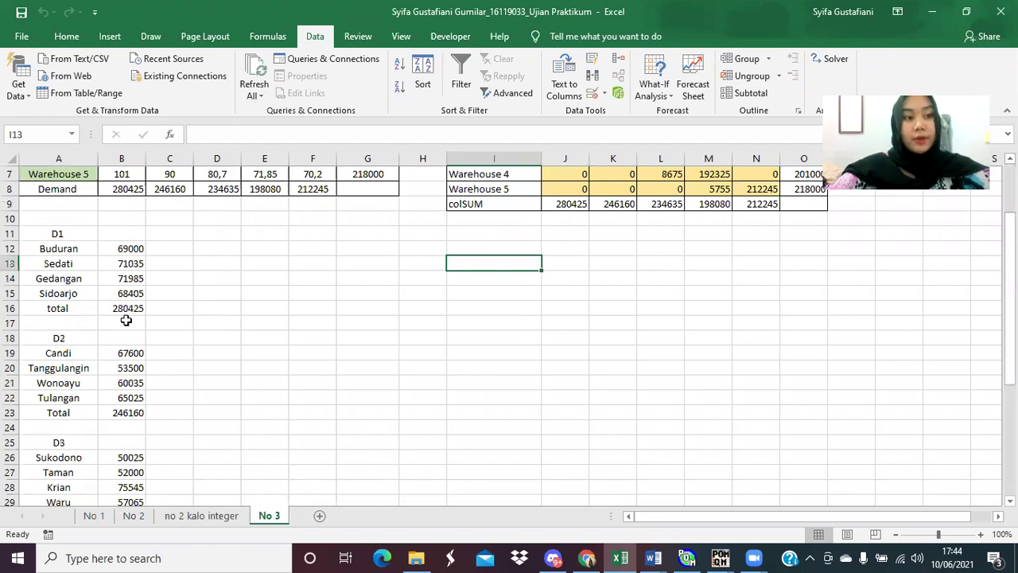
scroll(125, 313, "down", 2)
scroll(127, 371, "down", 3)
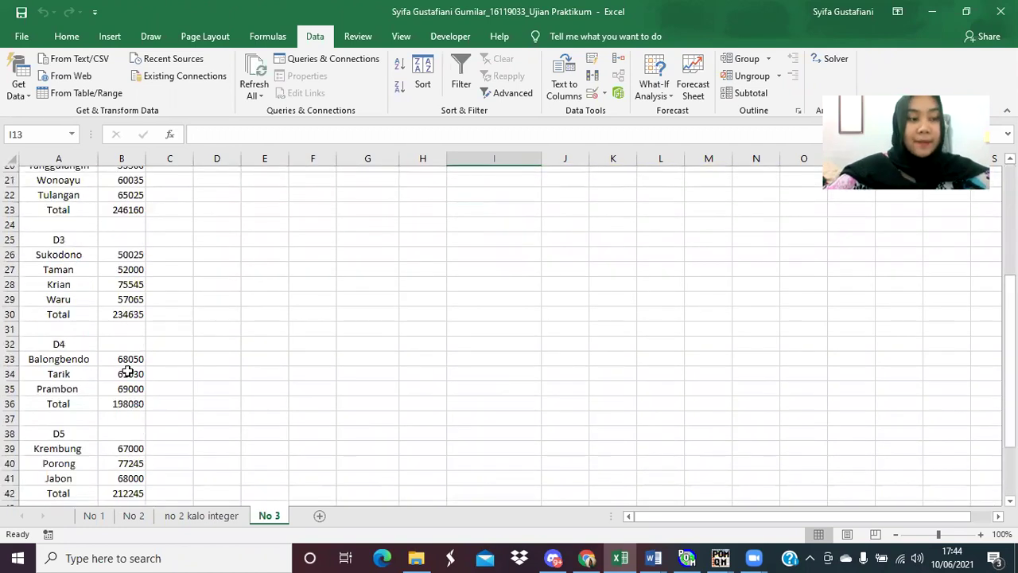
scroll(128, 371, "down", 1)
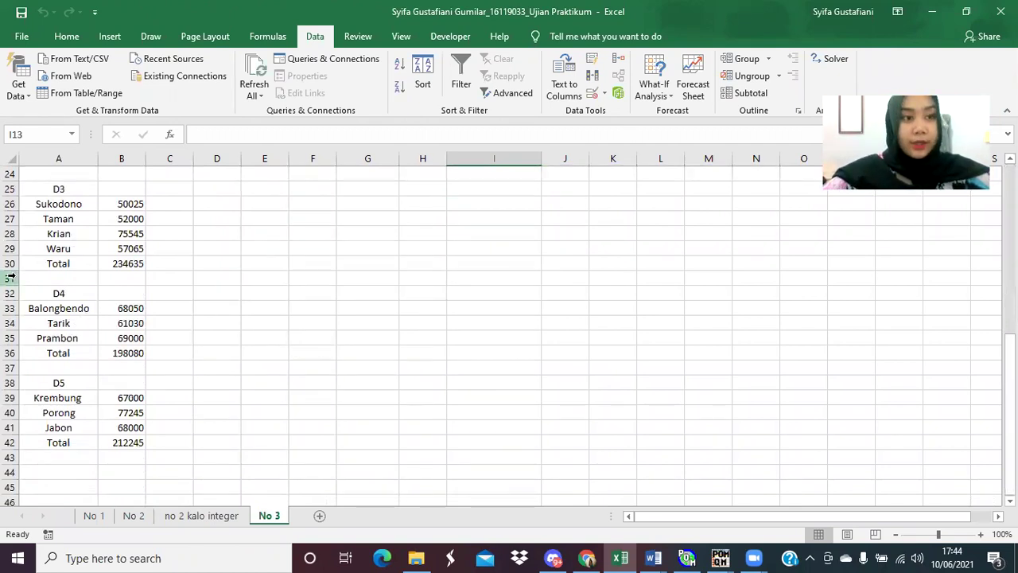
Inspect the unit cost matrix, including its warehouse rows and the D1 and D2 district headings
scroll(11, 276, "up", 1)
scroll(93, 170, "up", 7)
left_click_drag(64, 189, 266, 267)
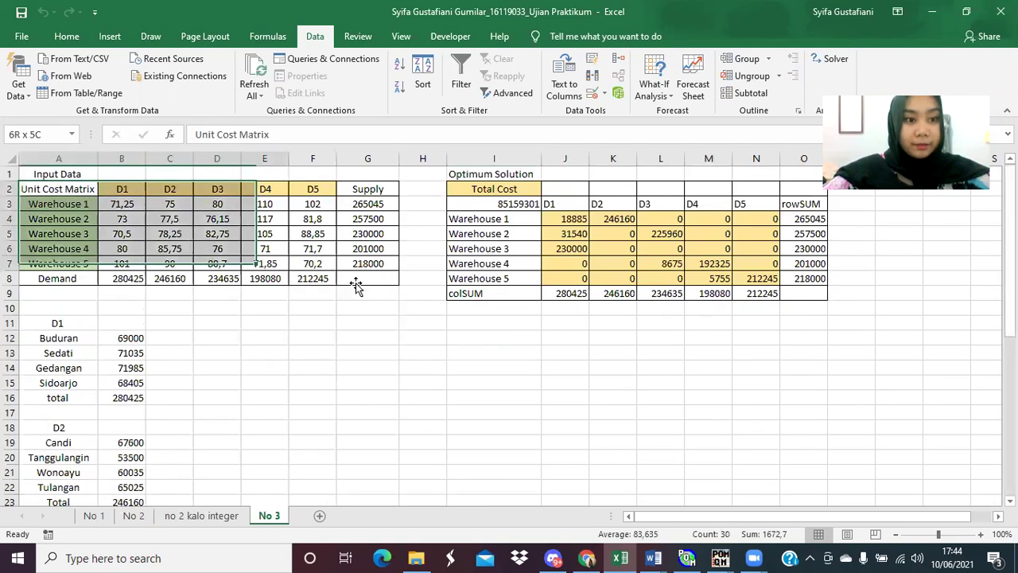
left_click(347, 336)
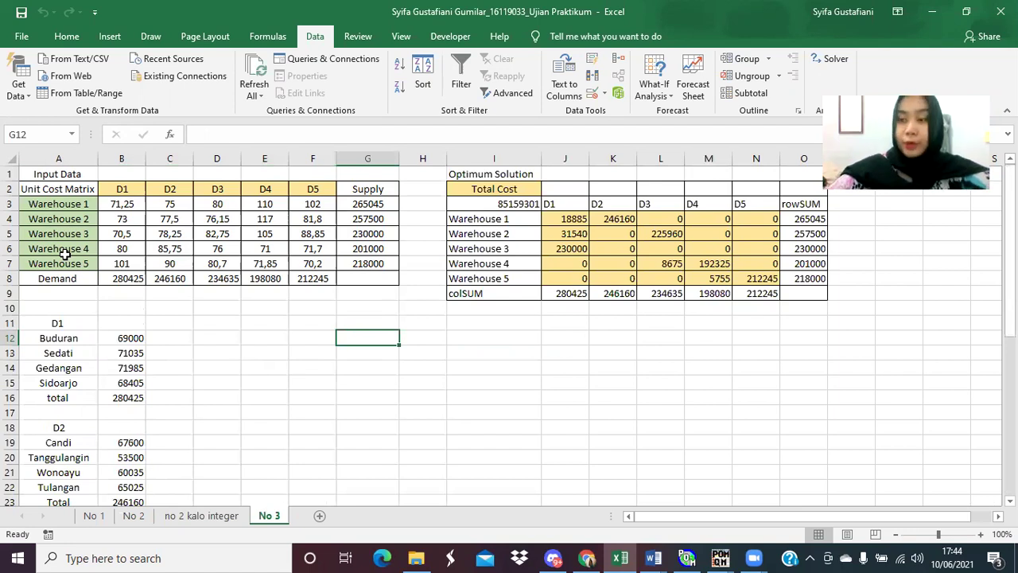
left_click(124, 188)
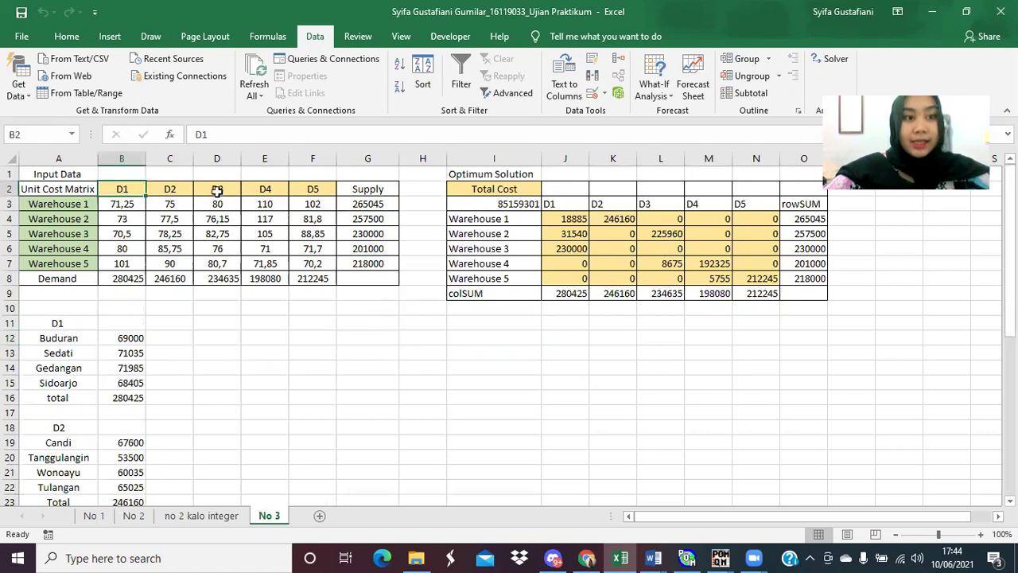
left_click(173, 189)
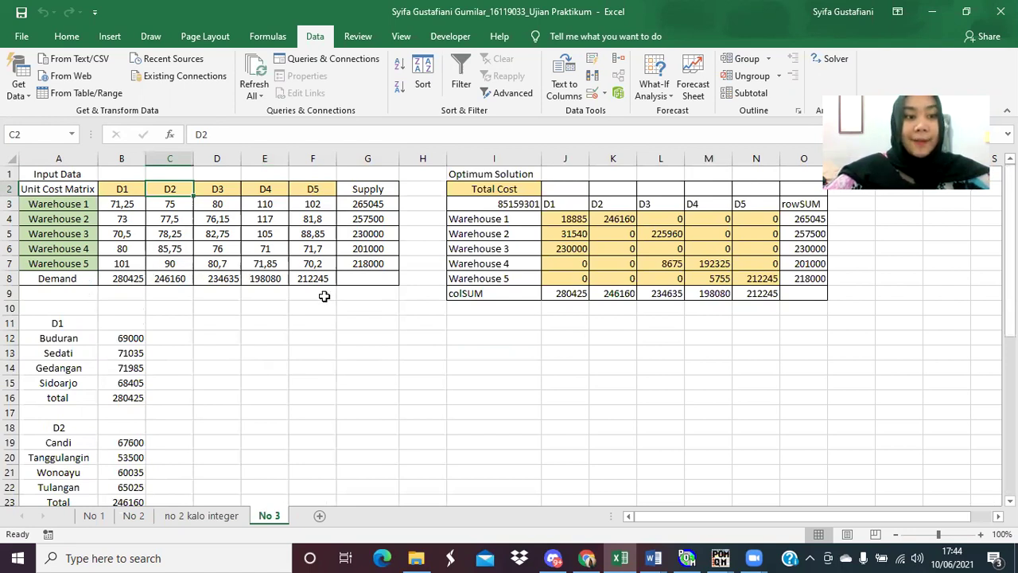
Compare the Demand row of the input data with the district totals listed below it
scroll(112, 250, "down", 2)
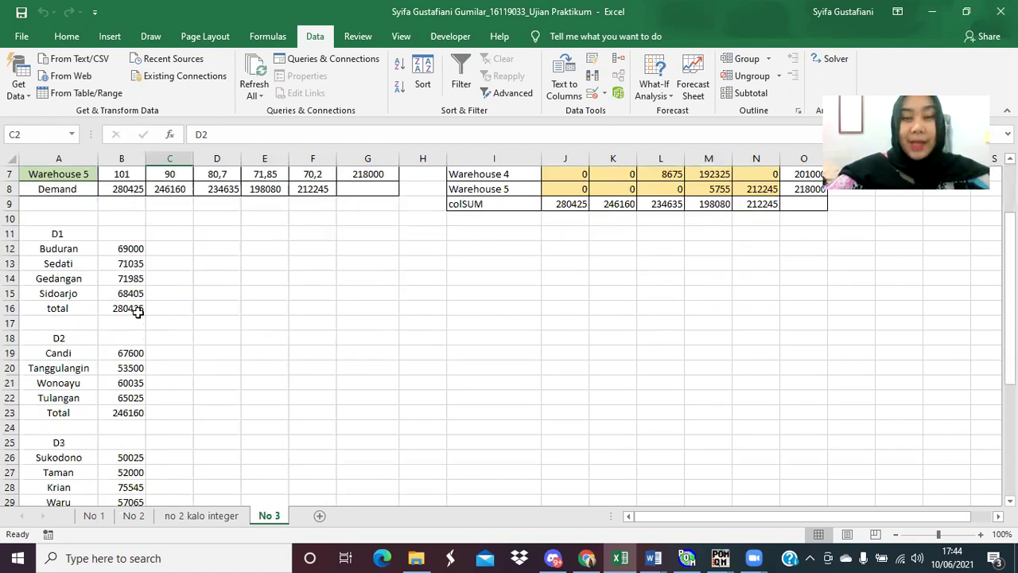
scroll(237, 341, "up", 2)
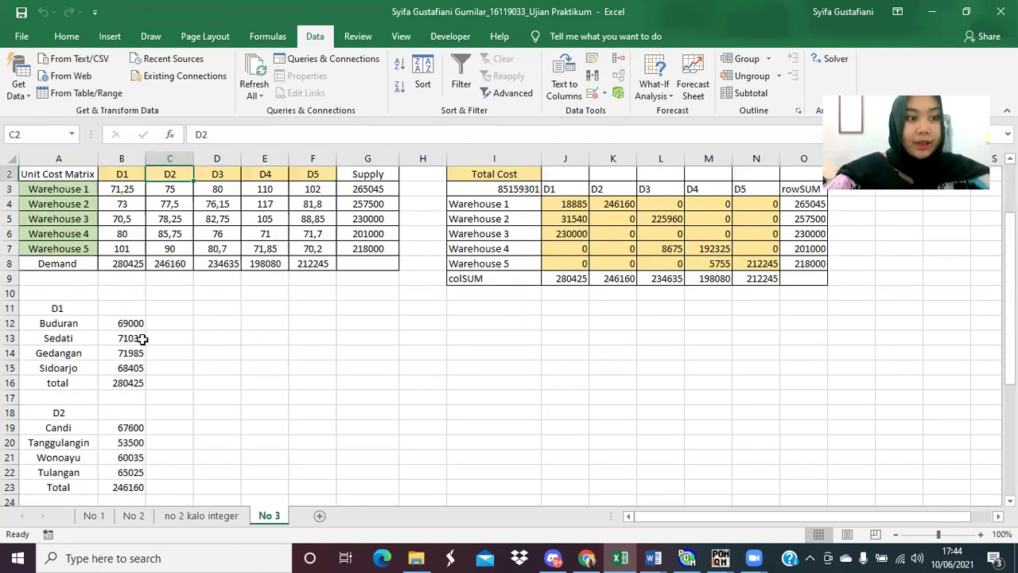
scroll(141, 340, "down", 1)
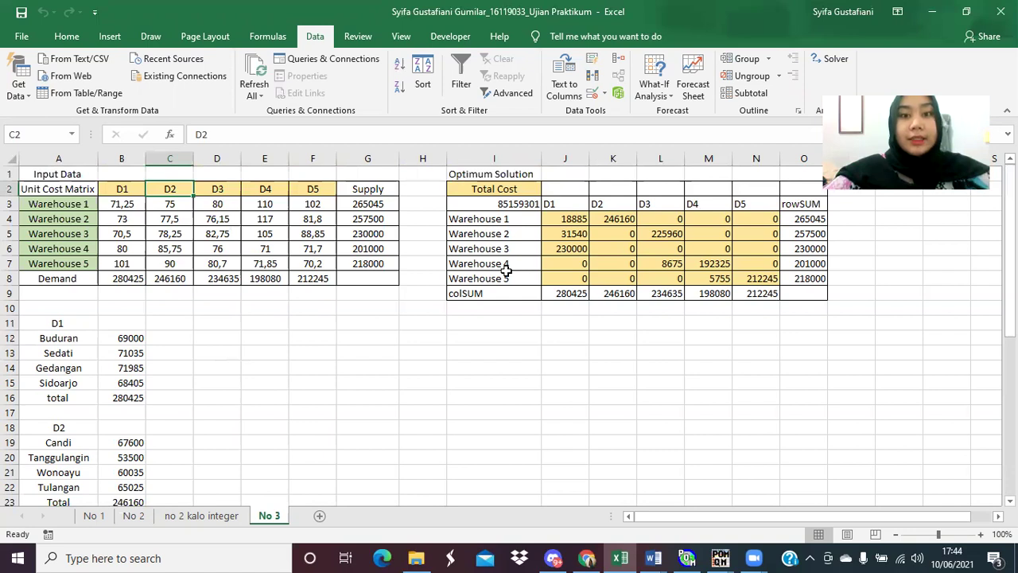
Inspect the total cost SUMPRODUCT formula in I3 and highlight the unit cost and allocation ranges it multiplies
left_click(510, 205)
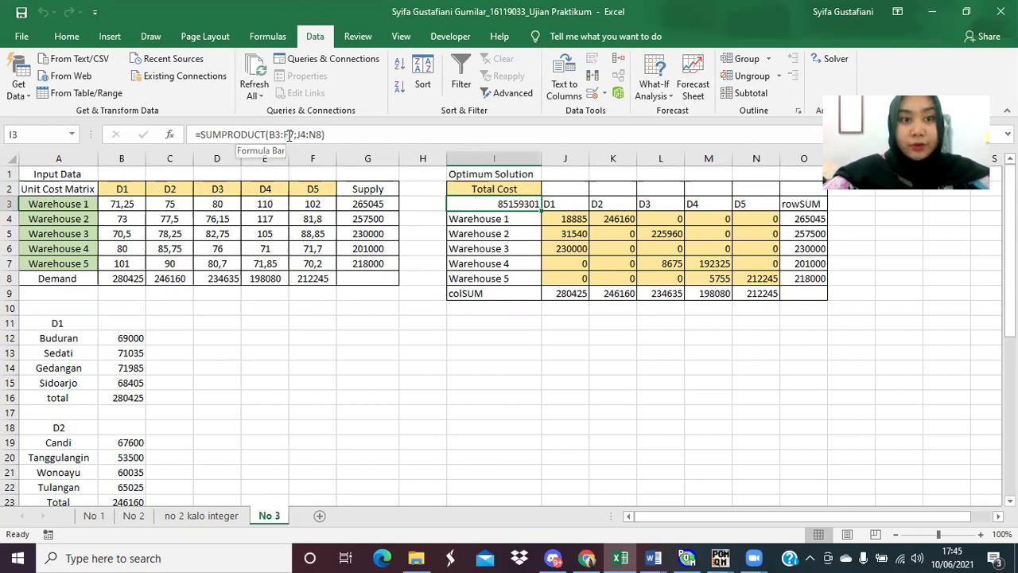
left_click(130, 205)
left_click_drag(225, 229, 308, 265)
left_click_drag(567, 219, 745, 278)
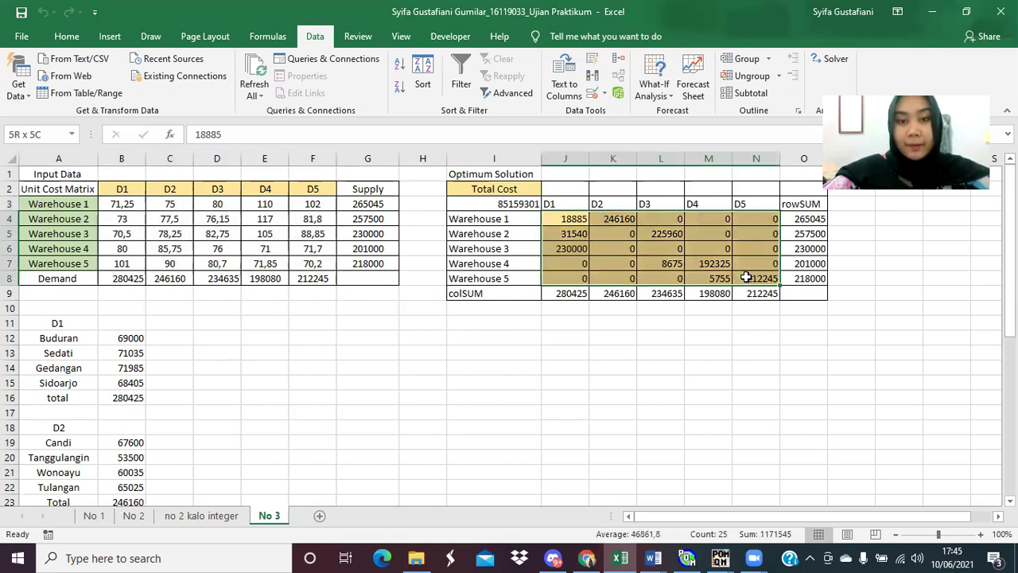
left_click(535, 373)
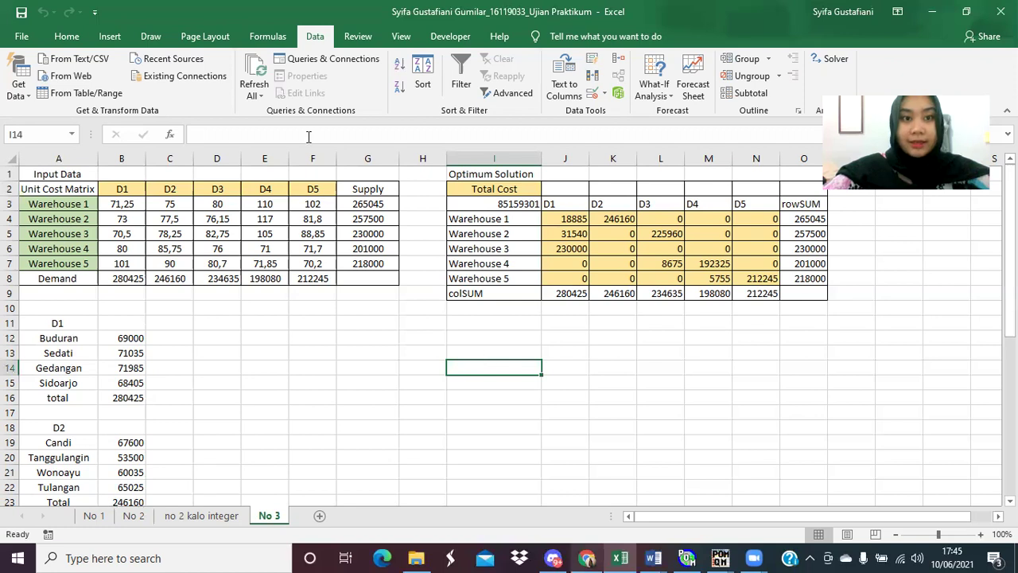
Check the transportation cost diagram in the Chrome exam PDF, and return to the total cost cell I3 in Excel
key("alt+Tab")
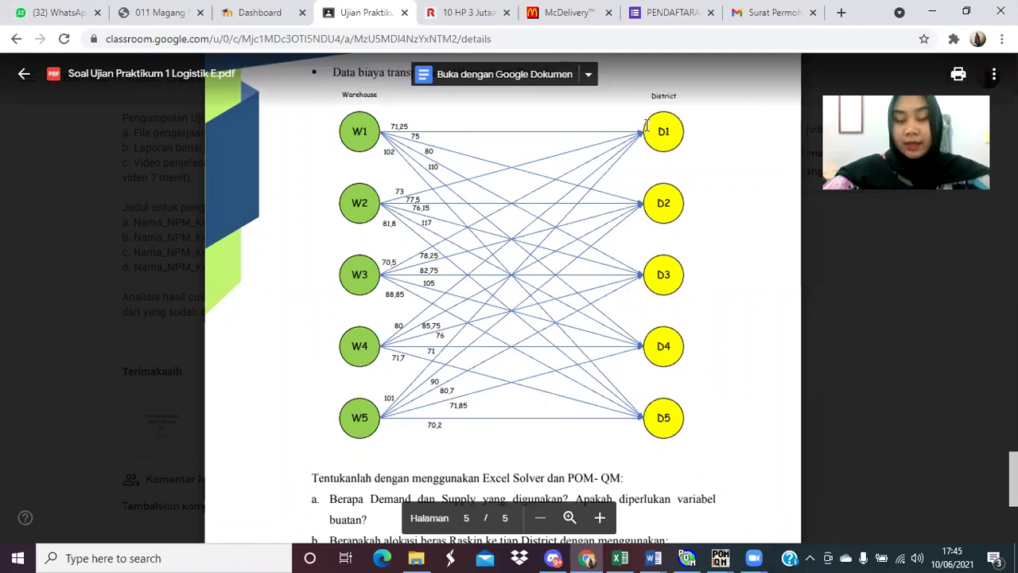
left_click(620, 558)
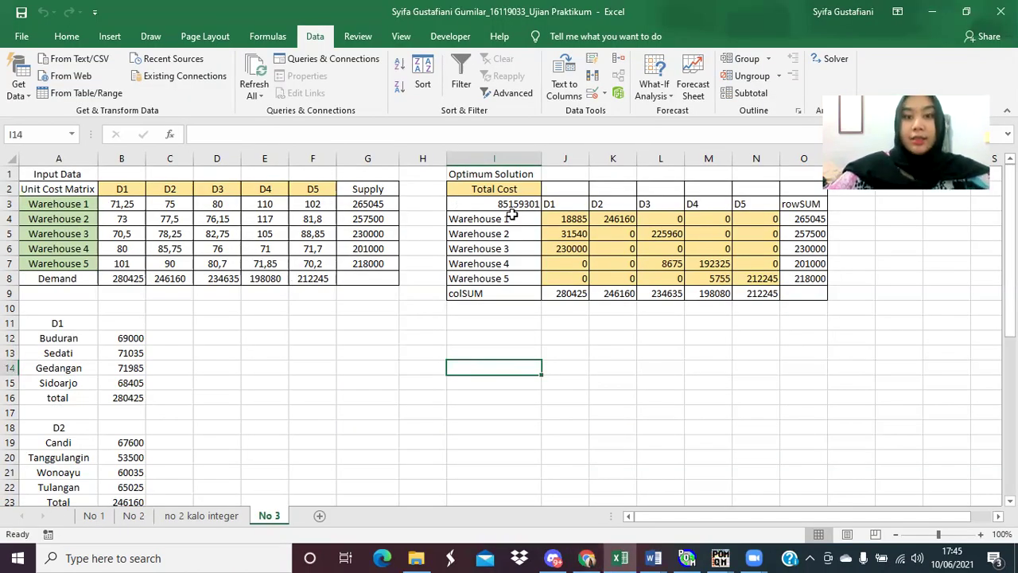
left_click(514, 207)
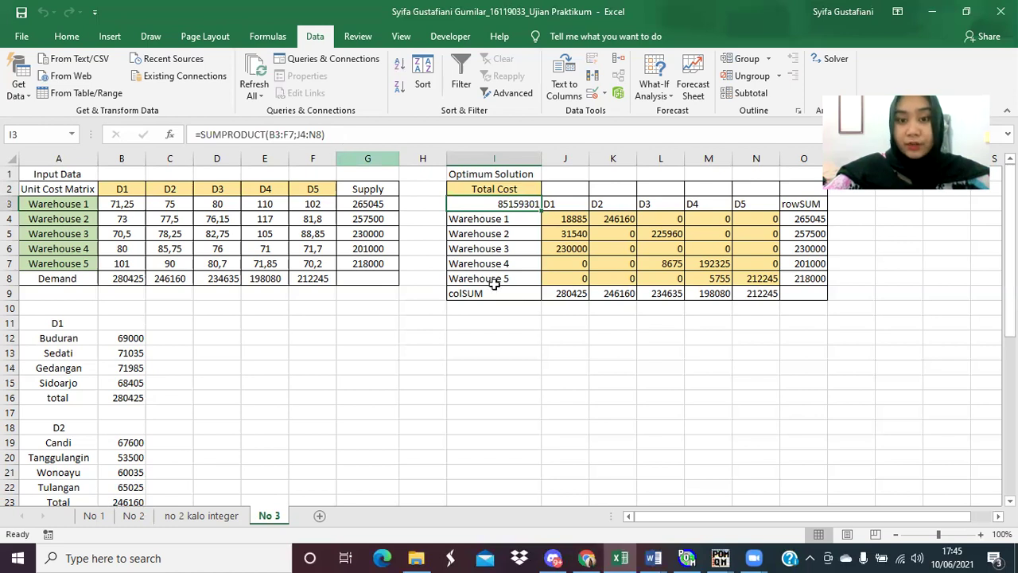
Inspect the colSUM formula in J9, and highlight the D1 allocations J4:J8 and the Warehouse 1 allocations behind rowSUM
left_click(560, 293)
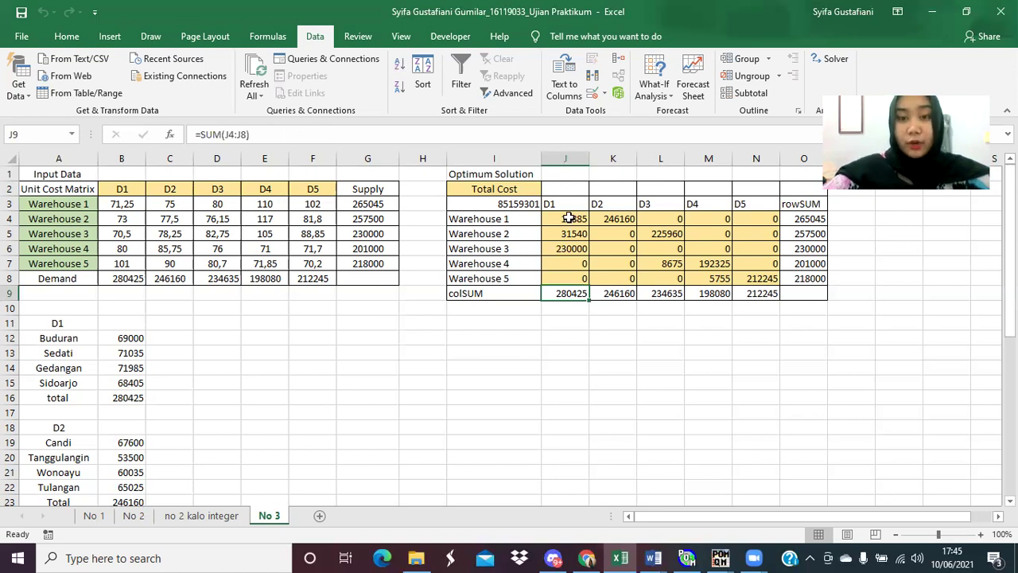
left_click_drag(569, 218, 568, 274)
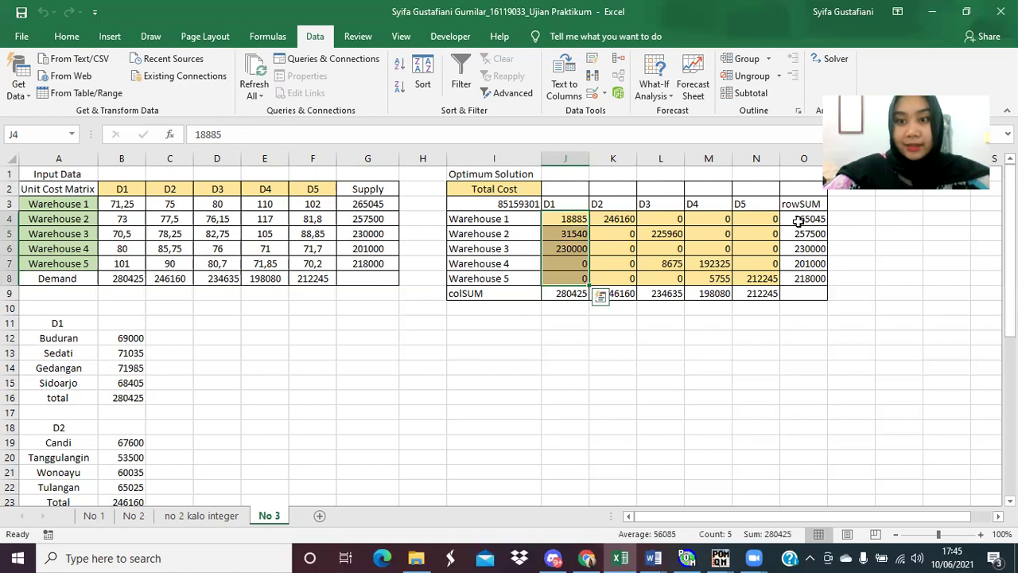
left_click(574, 224)
left_click_drag(712, 222, 738, 223)
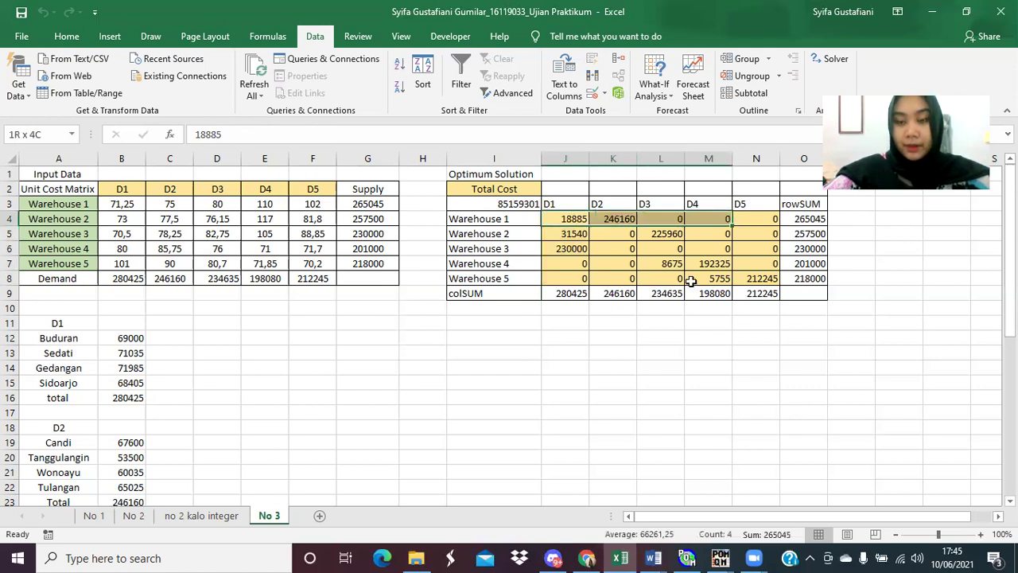
left_click(624, 356)
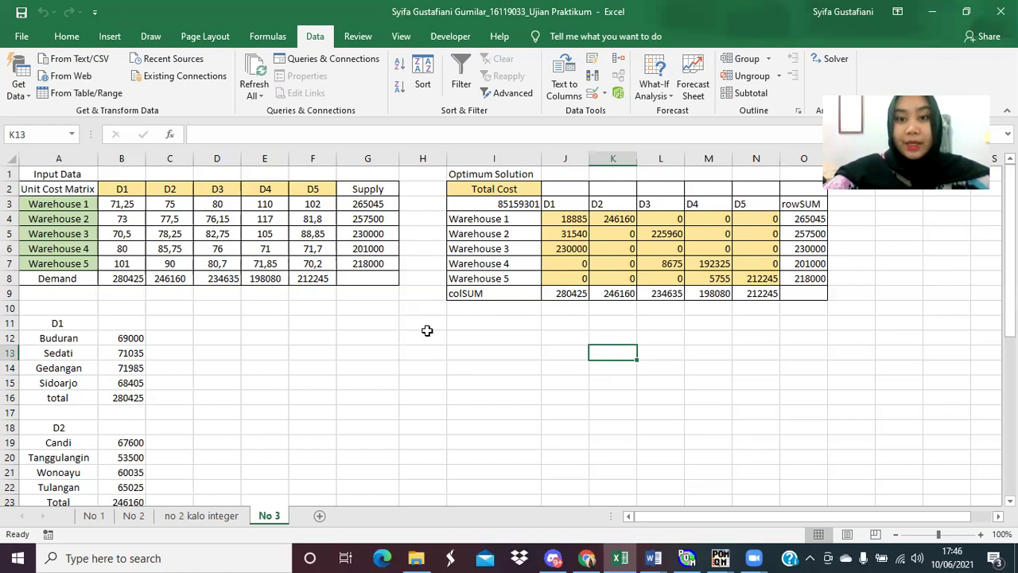
Open the Solver parameters and check the minimised objective cell I3 against the Total Cost cell on the sheet
left_click(831, 60)
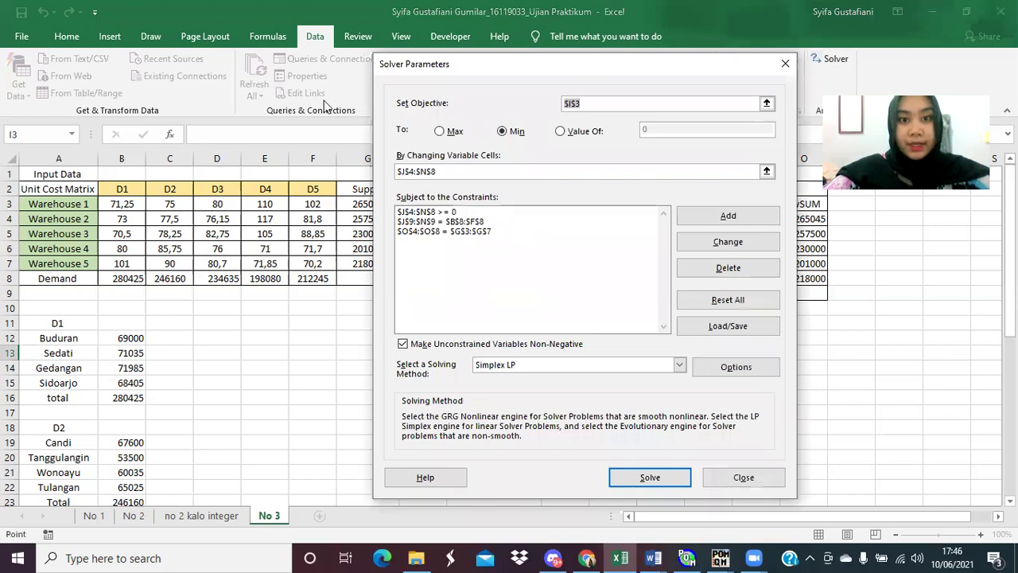
left_click_drag(610, 72, 280, 80)
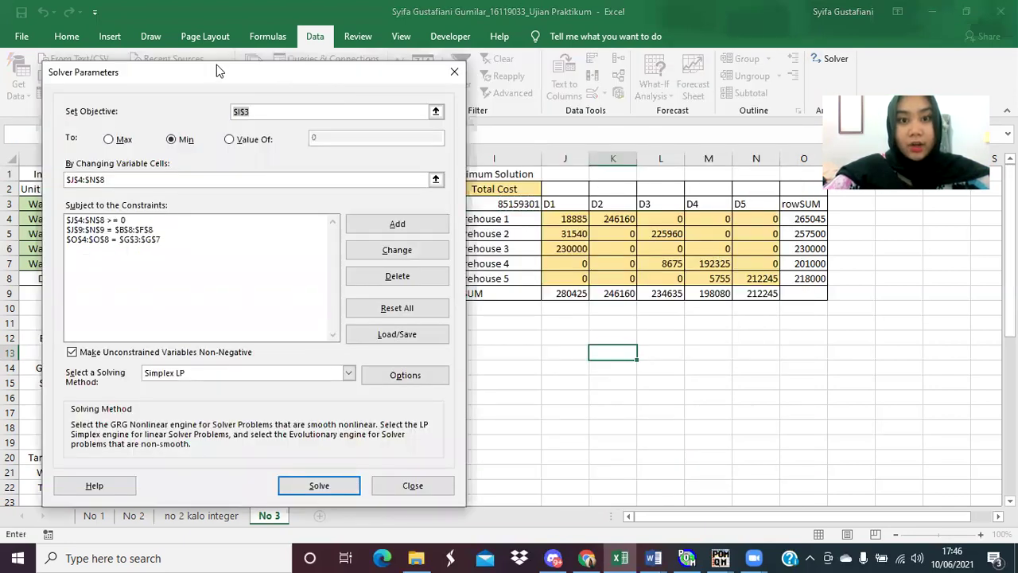
left_click(476, 201)
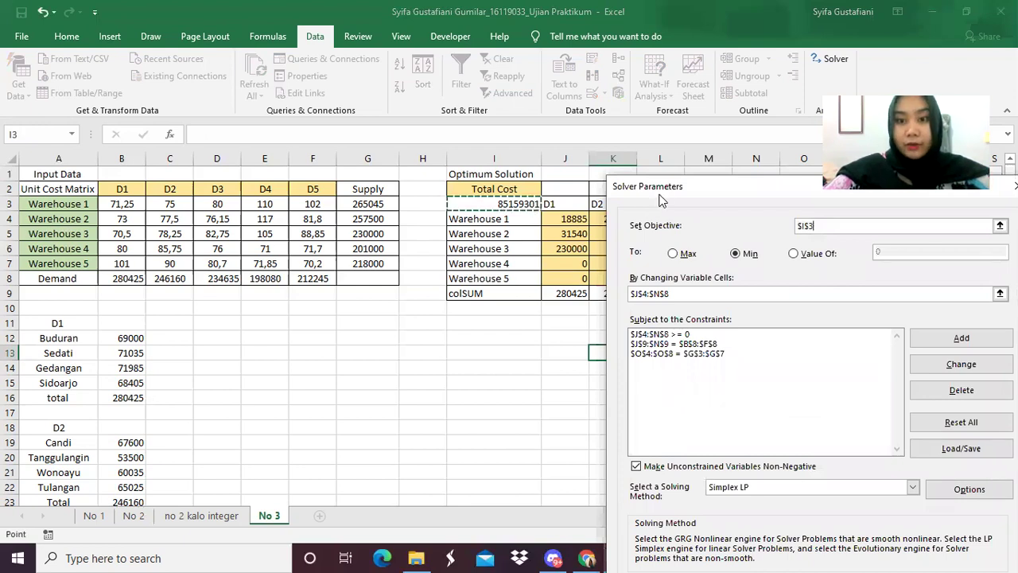
left_click_drag(659, 200, 646, 157)
left_click(655, 253)
left_click(629, 147)
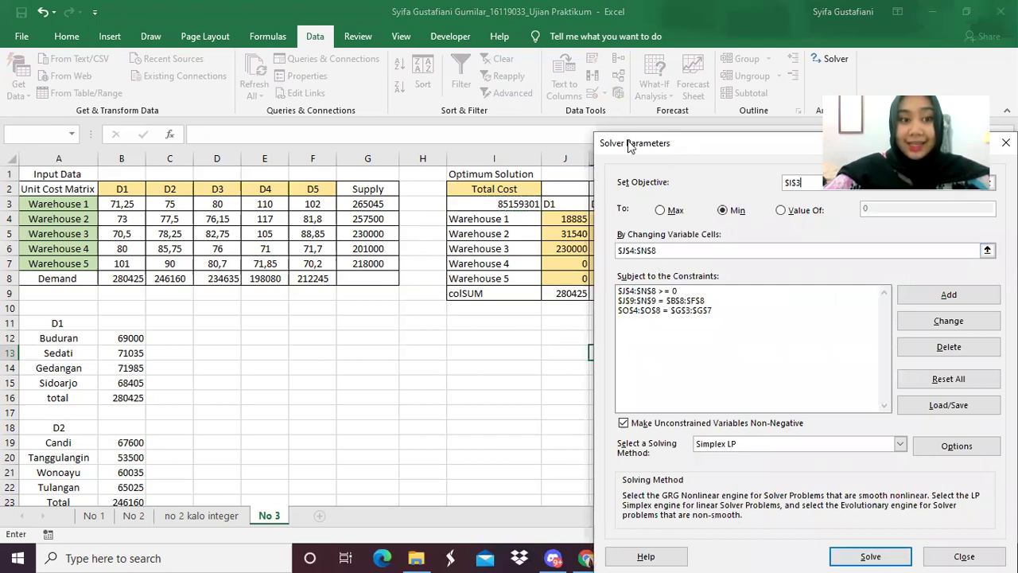
Compare Solver's changing variable cells J4:N8 with the warehouse-to-district allocation table
left_click_drag(629, 143, 57, 88)
left_click(567, 220)
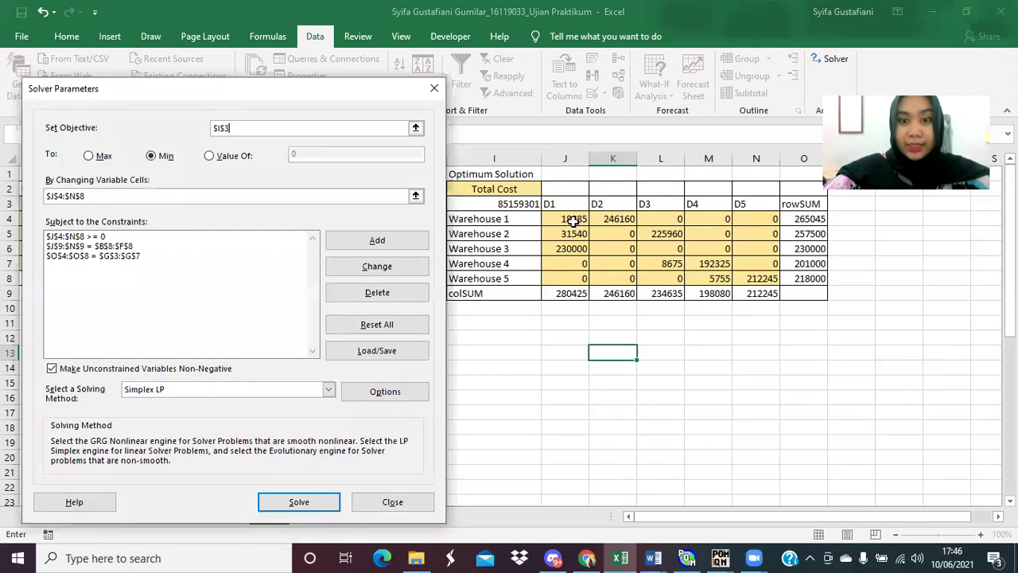
left_click_drag(612, 238, 750, 276)
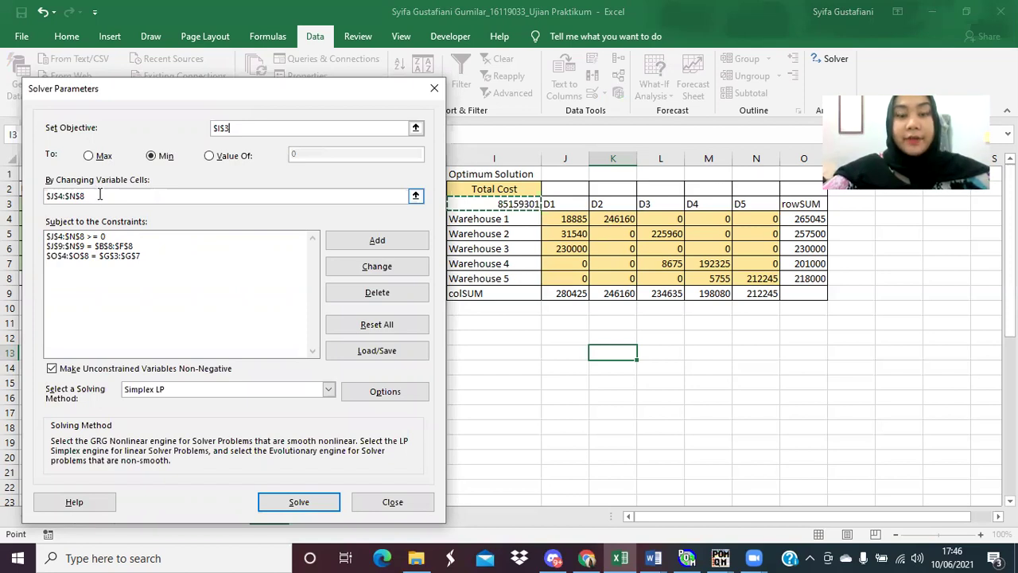
left_click(578, 220)
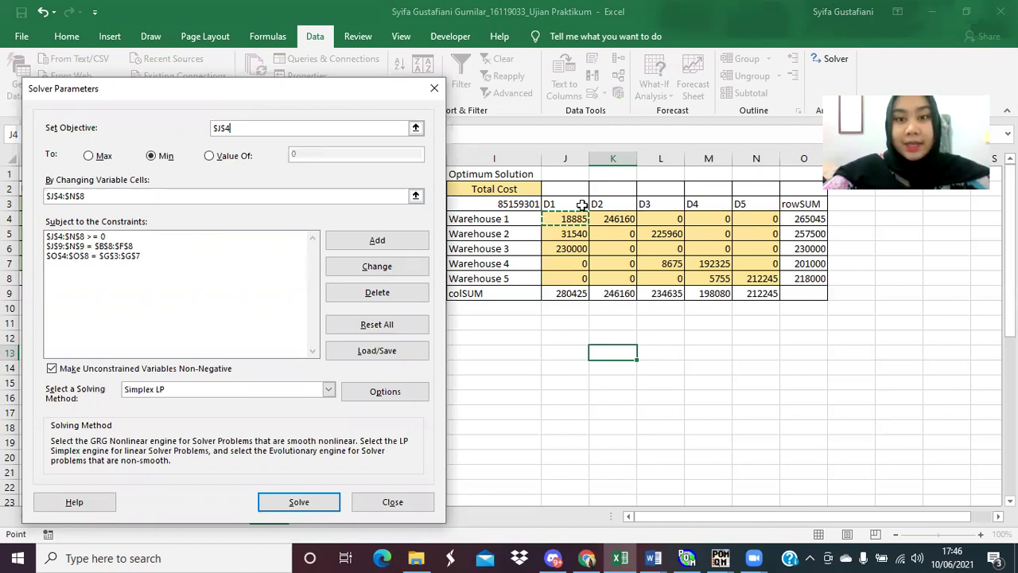
Review the Solver constraints on colSUM and rowSUM, restore the objective reference to I3, and leave Solver without solving
left_click(325, 87)
left_click_drag(325, 91, 453, 332)
left_click_drag(564, 295, 747, 294)
left_click(661, 416)
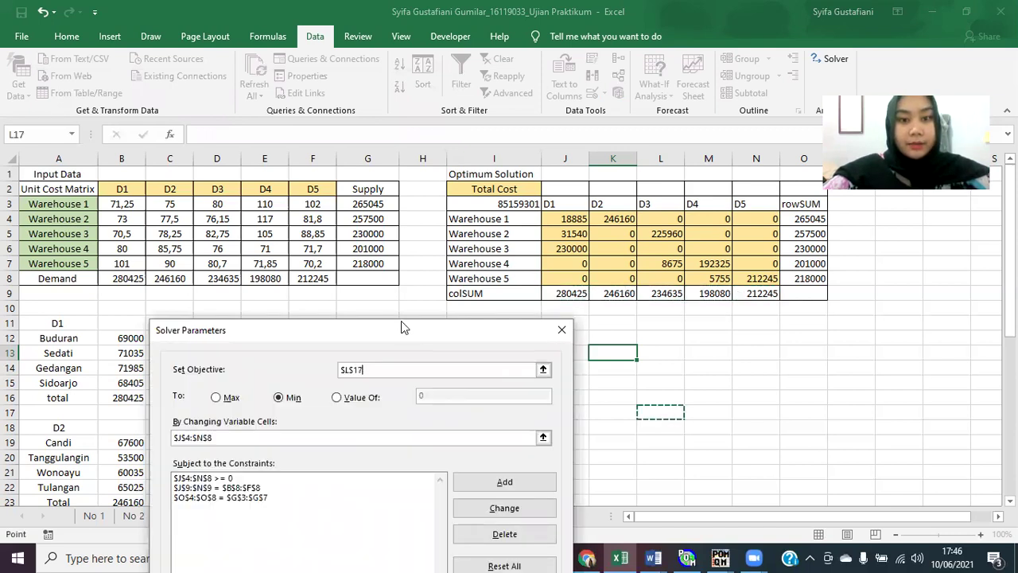
key("ctrl+z")
left_click_drag(377, 332, 292, 61)
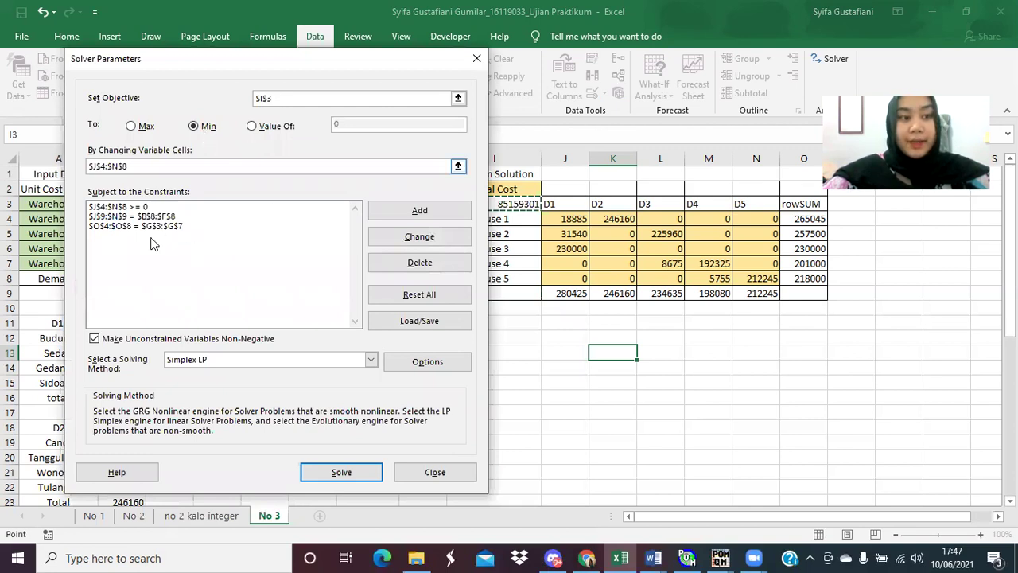
left_click(124, 229)
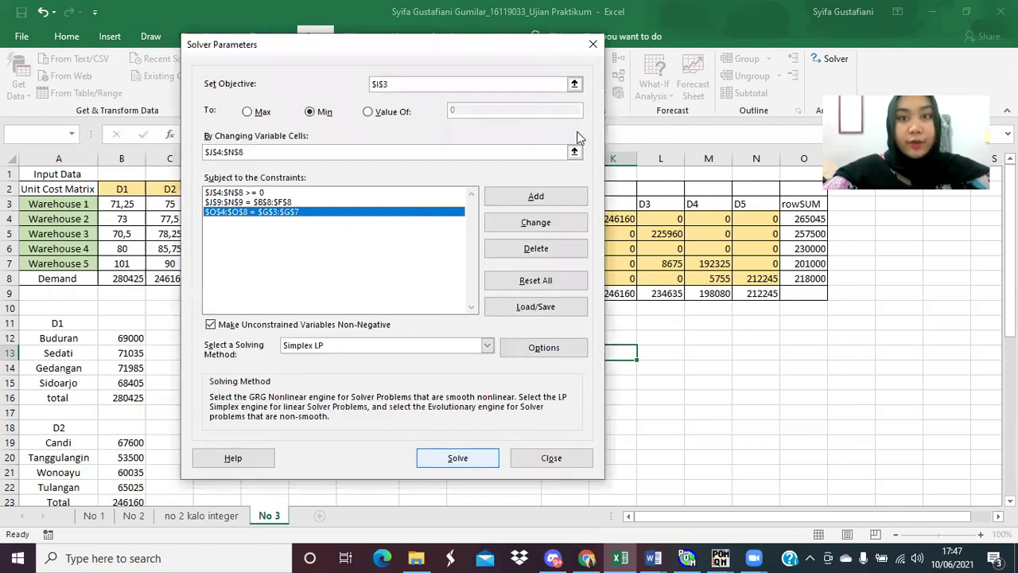
key("Escape")
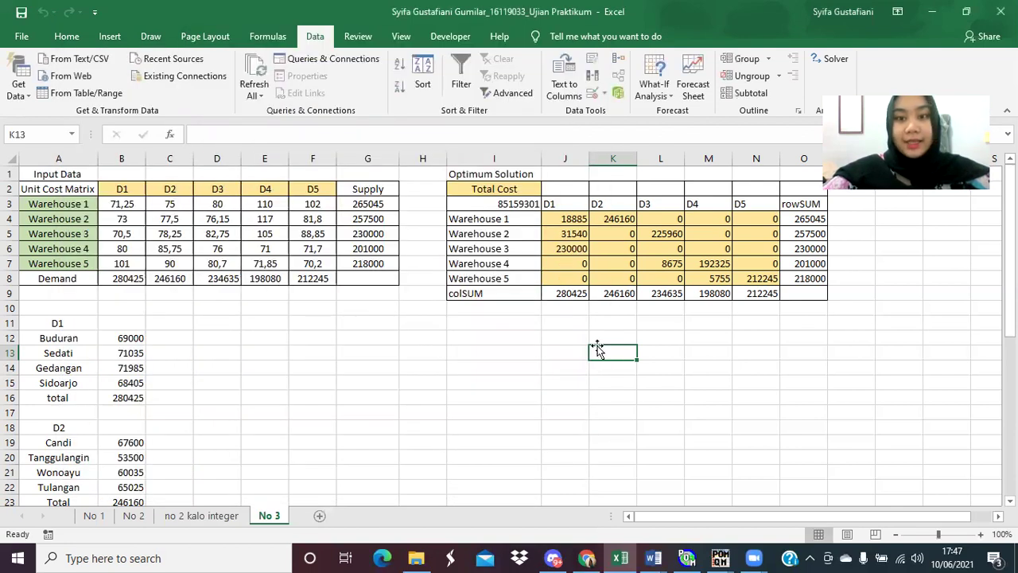
Inspect the Warehouse 1 allocation to D1 in J4 and the D1 colSUM formula in J9
left_click(576, 222)
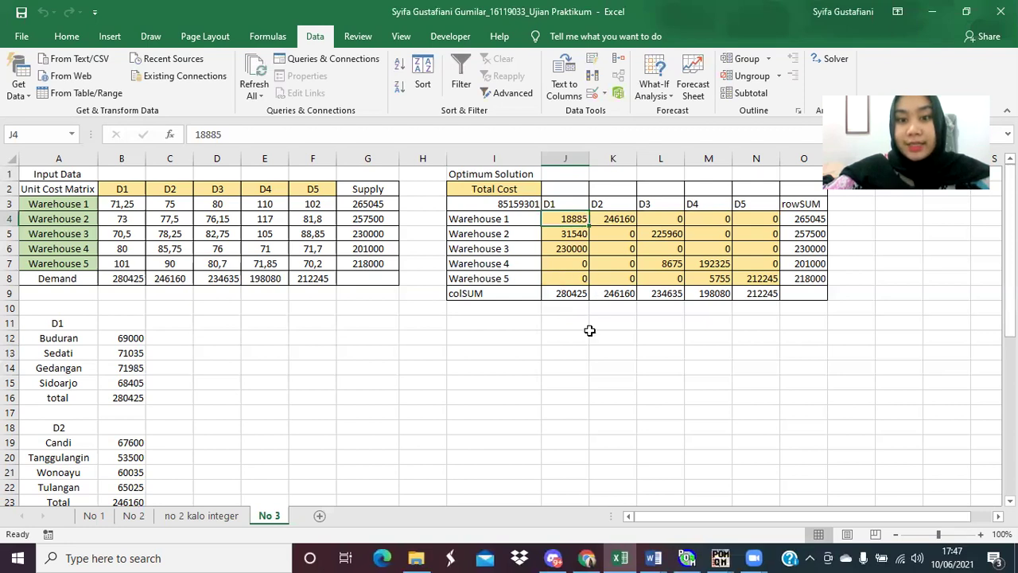
left_click(562, 294)
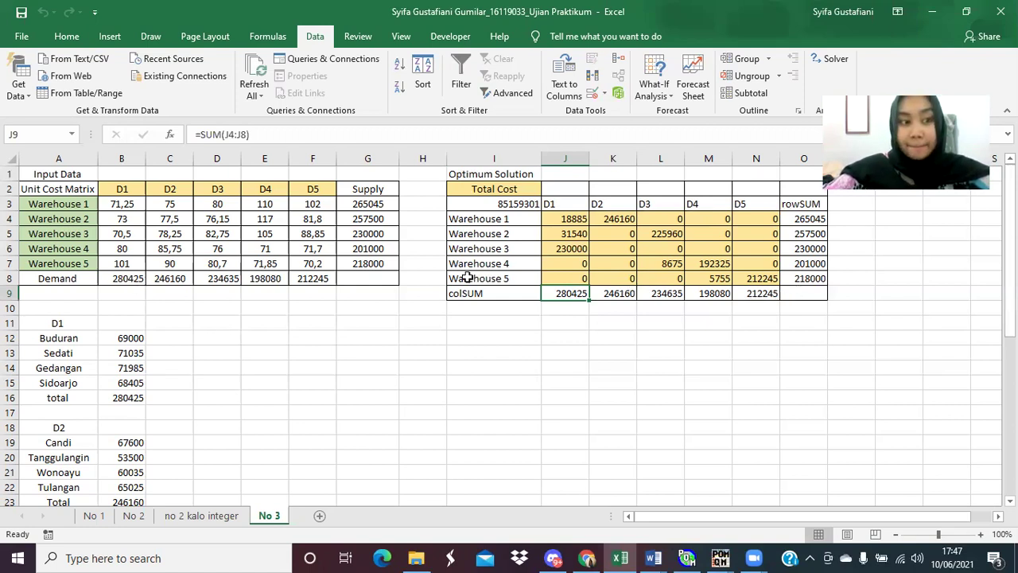
scroll(468, 277, "down", 2)
scroll(468, 277, "up", 2)
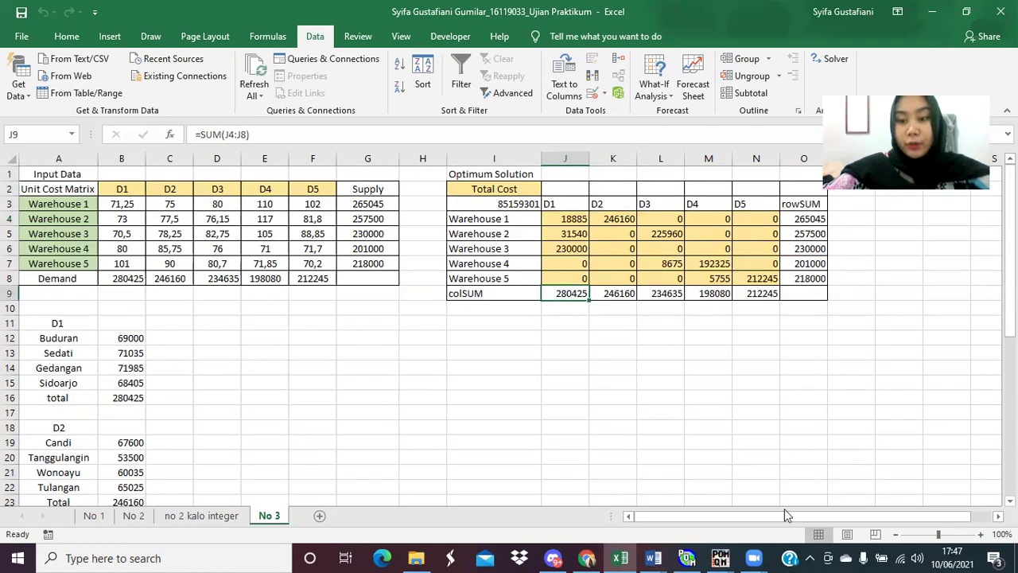
Switch to QM for Windows and examine the solution value and the shipments from Origins 1 to 3 in the Transportation Results
key("alt+Tab")
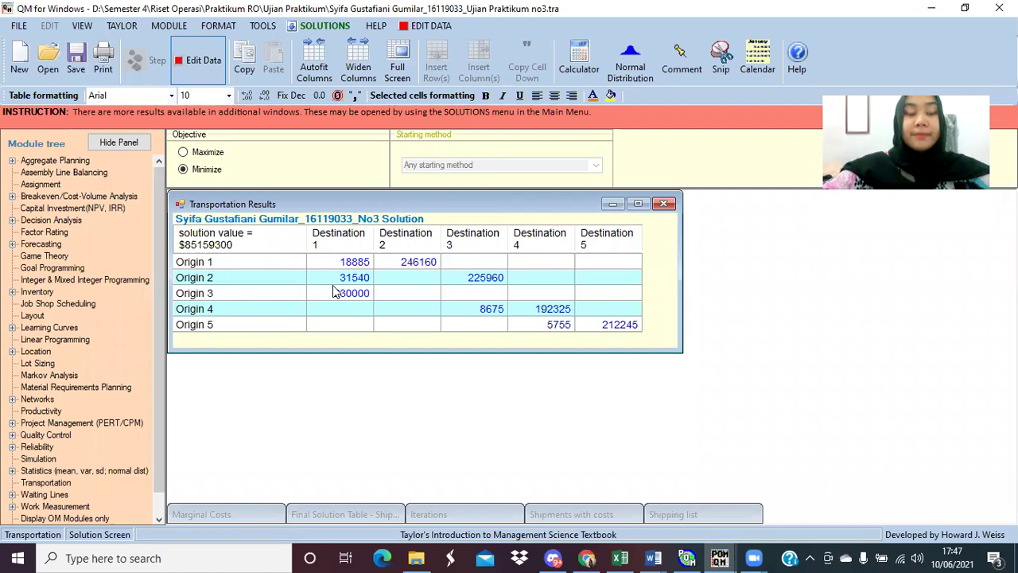
left_click(217, 250)
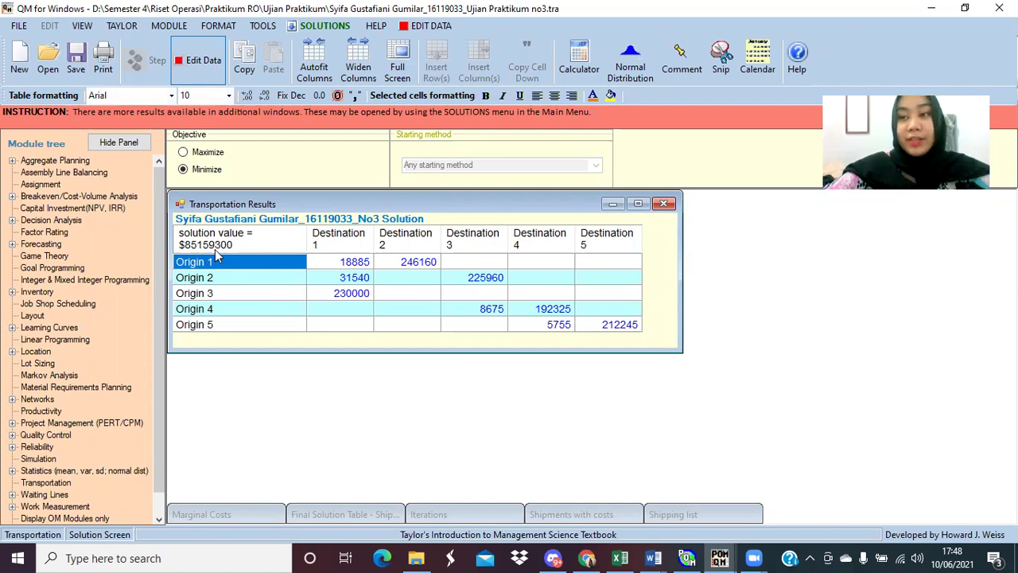
left_click(365, 266)
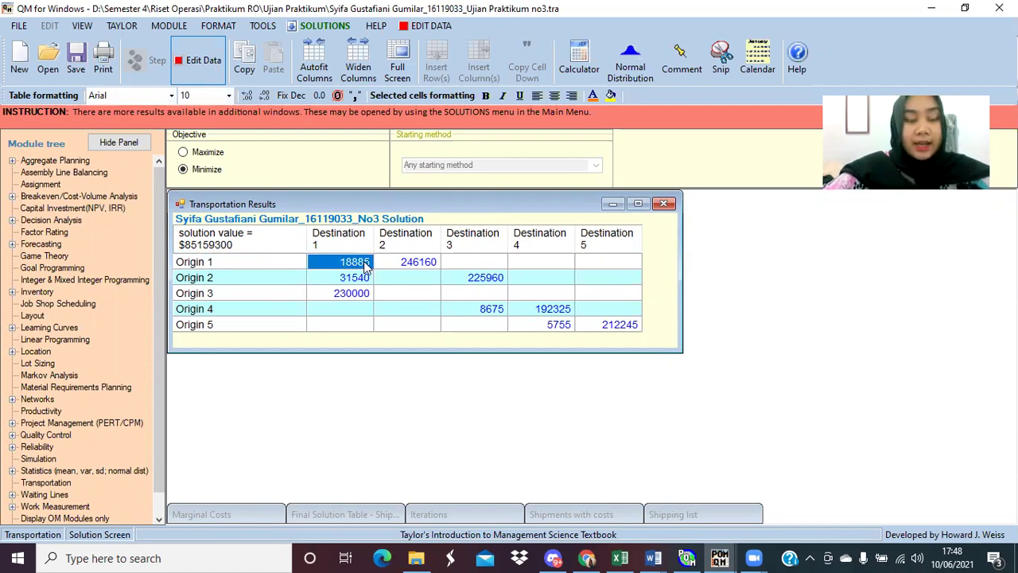
left_click(254, 265)
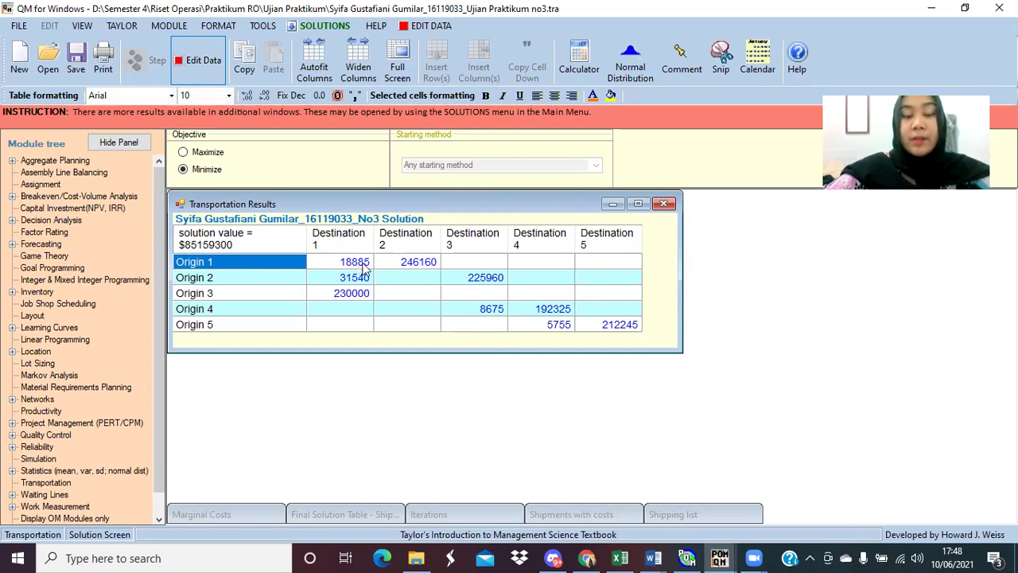
left_click(252, 279)
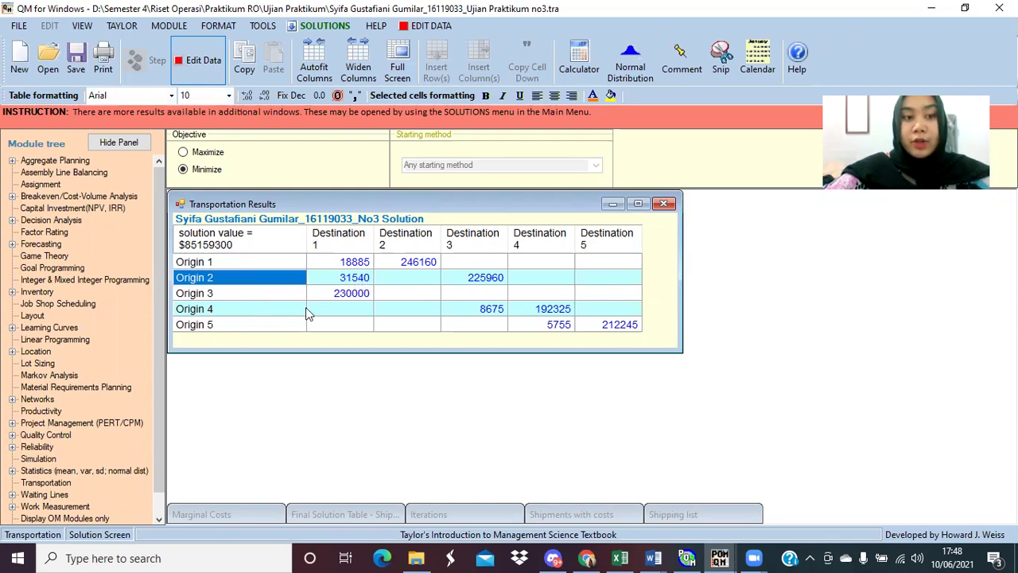
left_click(258, 295)
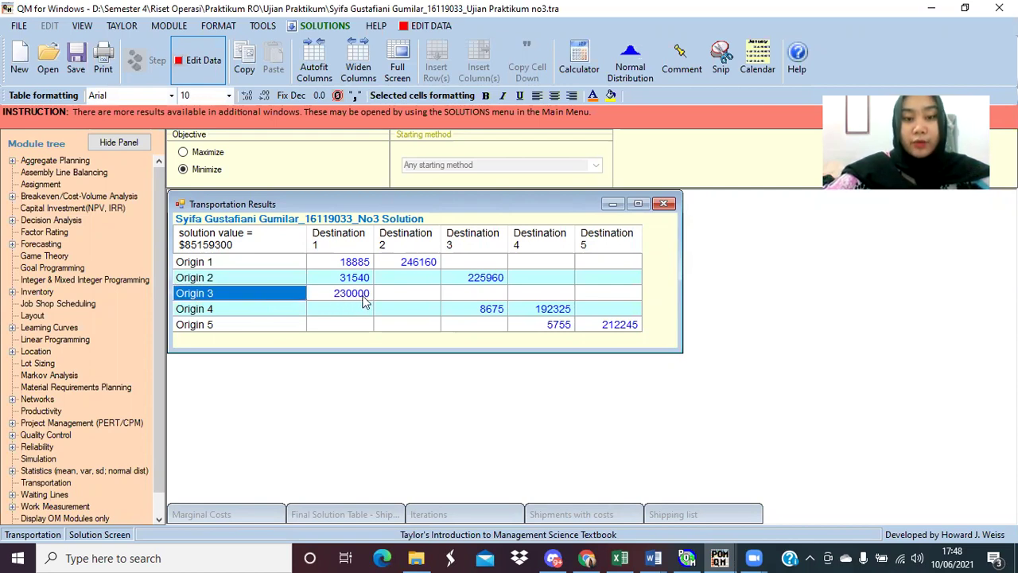
Return to the No 3 sheet in Excel and compare the colSUM totals with the Demand row
left_click(623, 557)
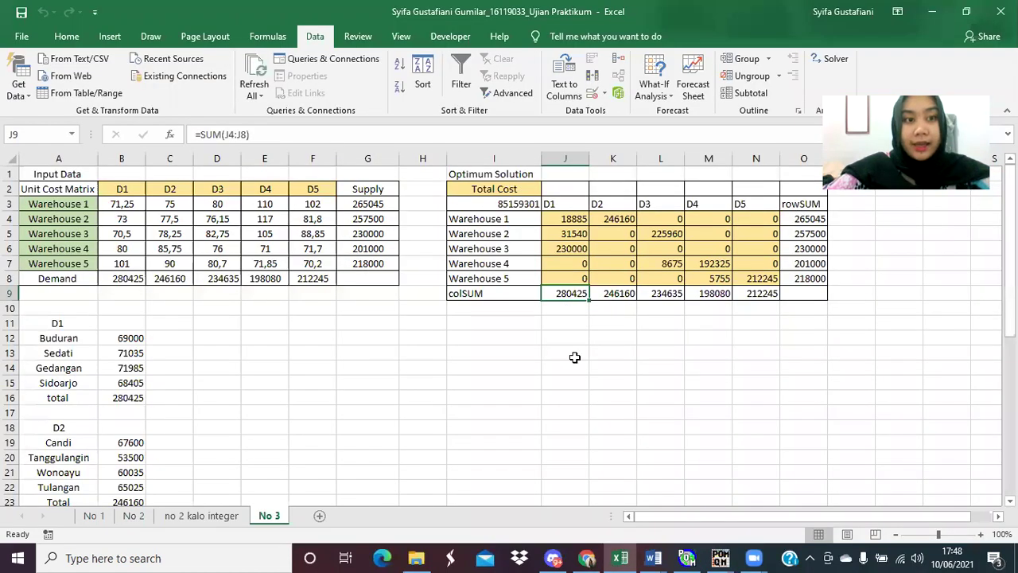
left_click(575, 359)
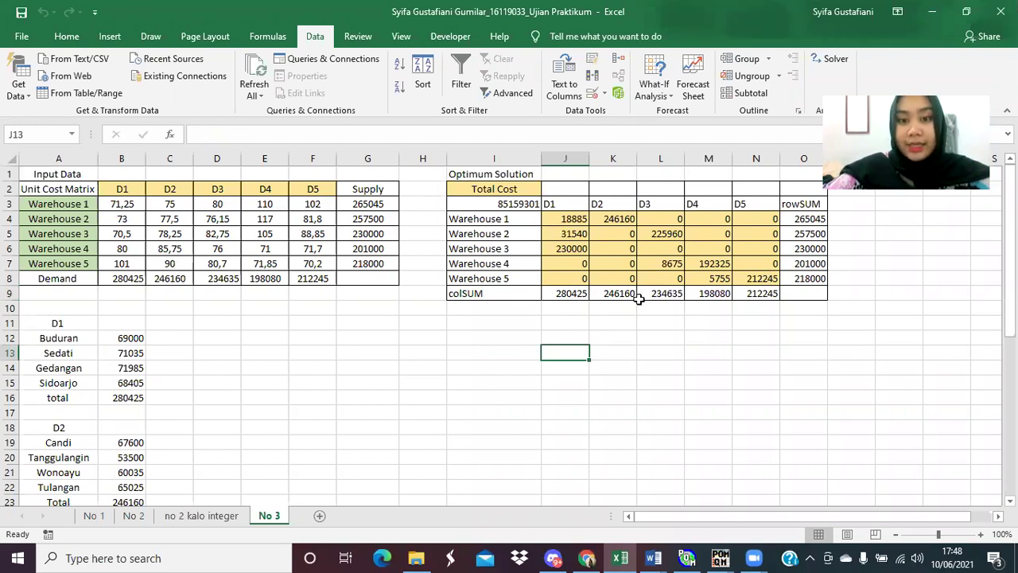
left_click(583, 295)
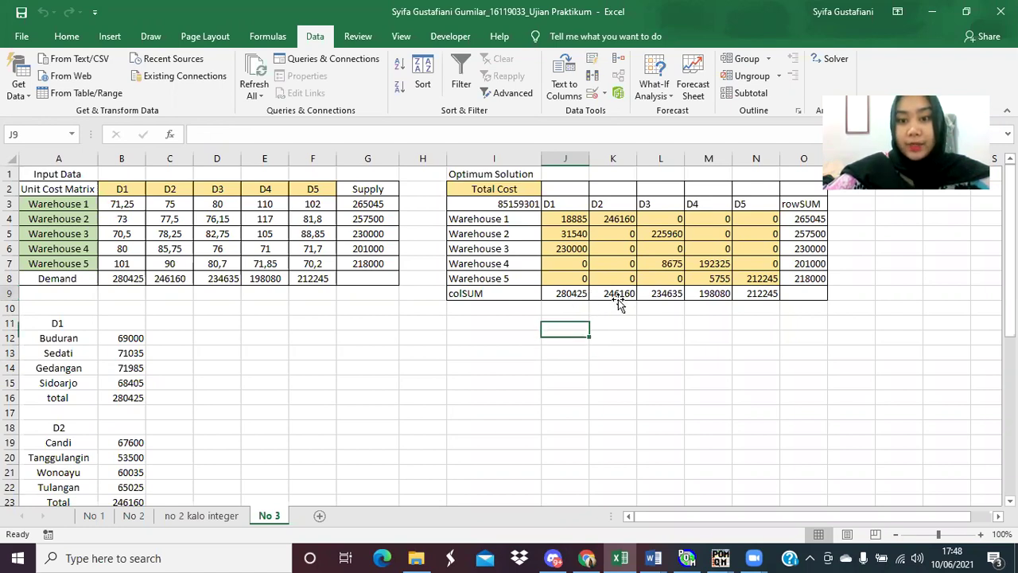
left_click(618, 299)
left_click(665, 307)
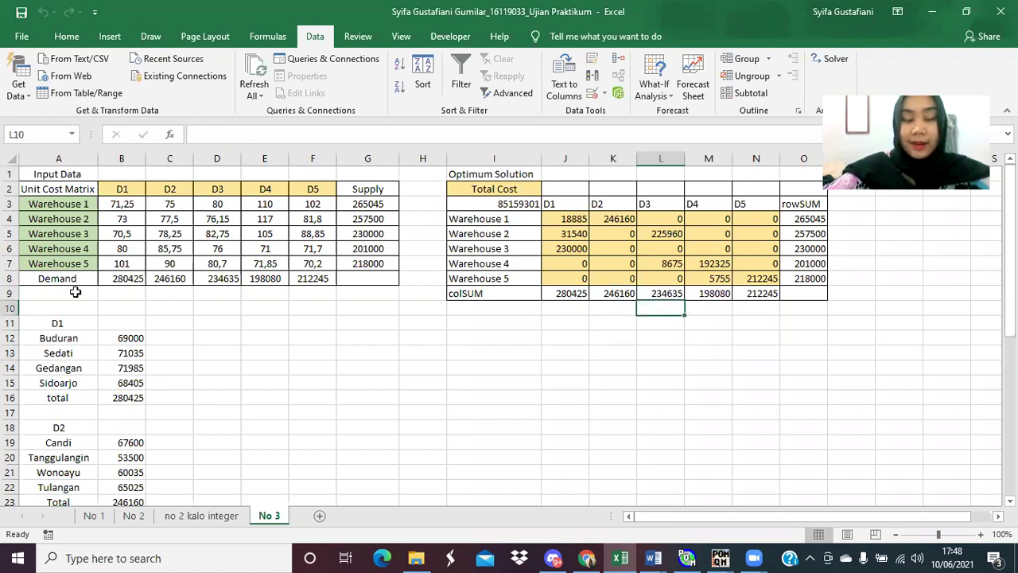
left_click(501, 397)
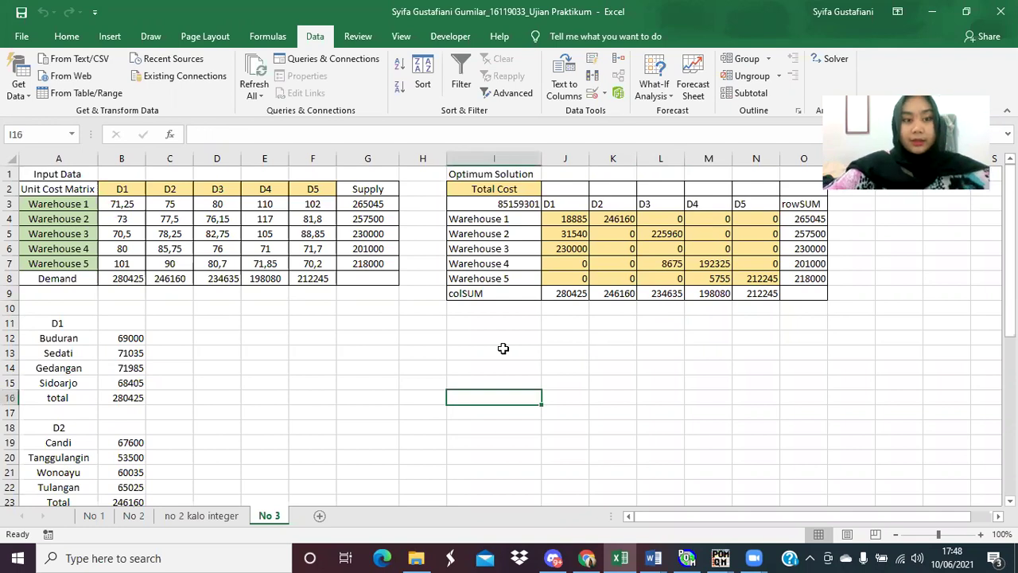
scroll(503, 348, "down", 1)
scroll(504, 349, "up", 1)
scroll(503, 348, "right", 1)
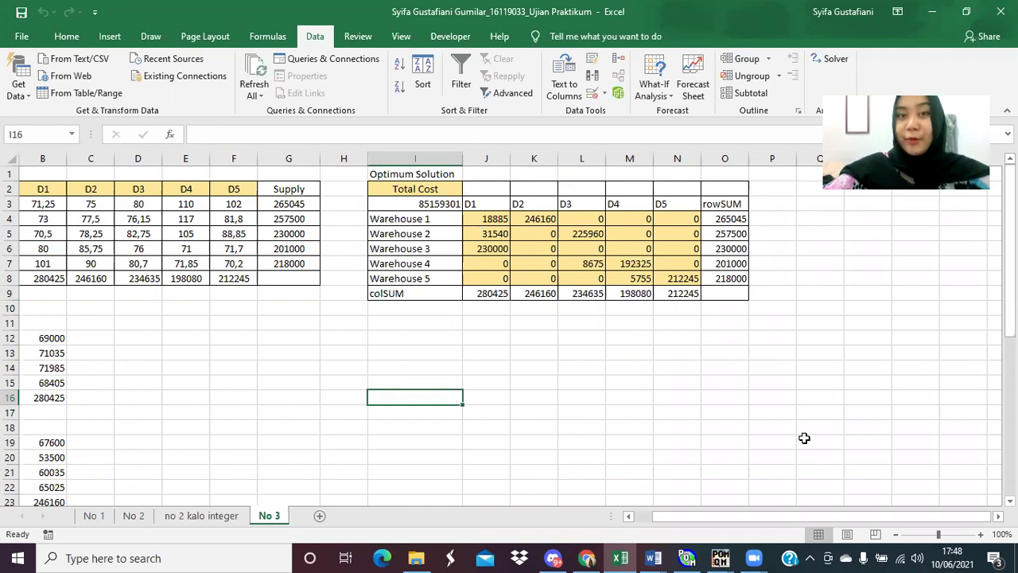
key("Up")
key("Up")
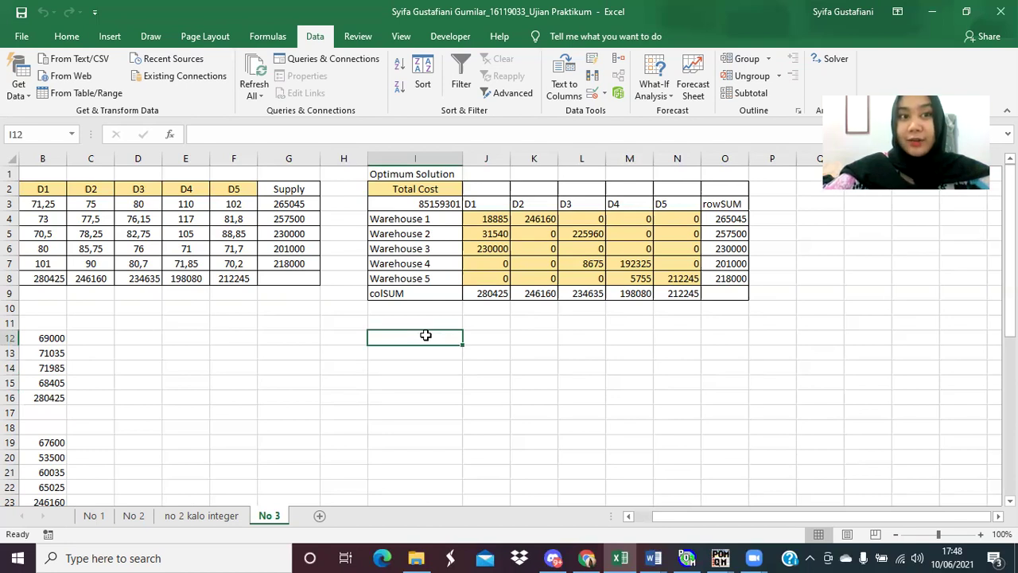